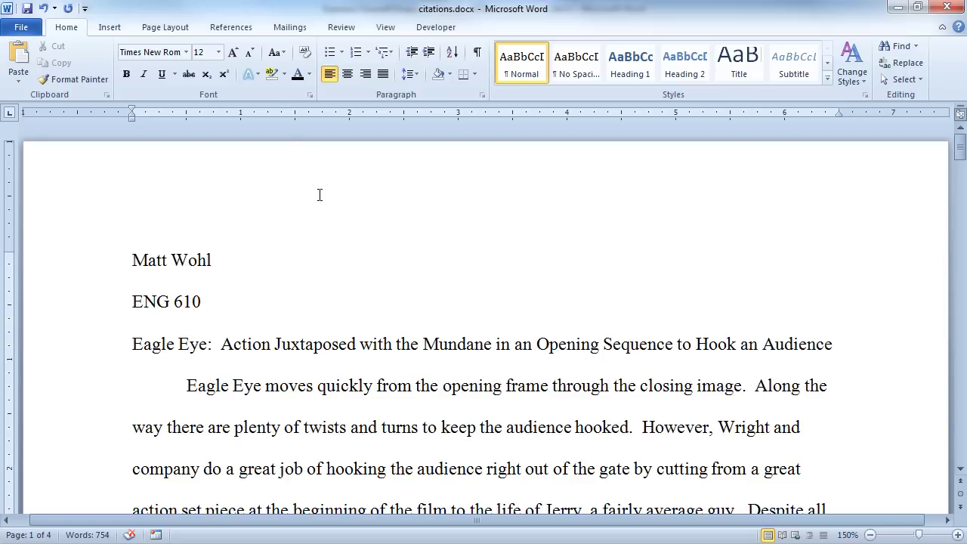
Step: Show the References tools and scroll to the Secretary of Defense paragraph
left_click(240, 29)
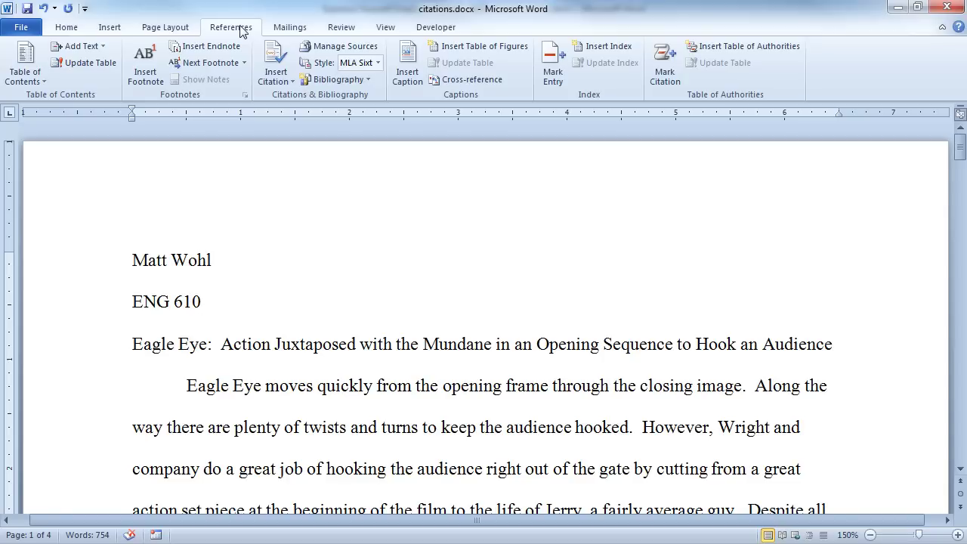
scroll(514, 292, "down", 3)
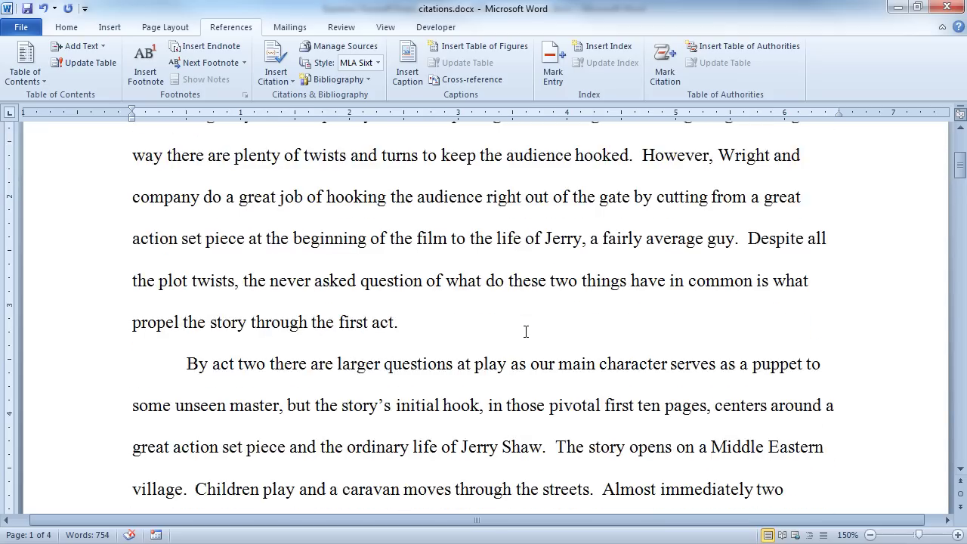
scroll(525, 331, "down", 2)
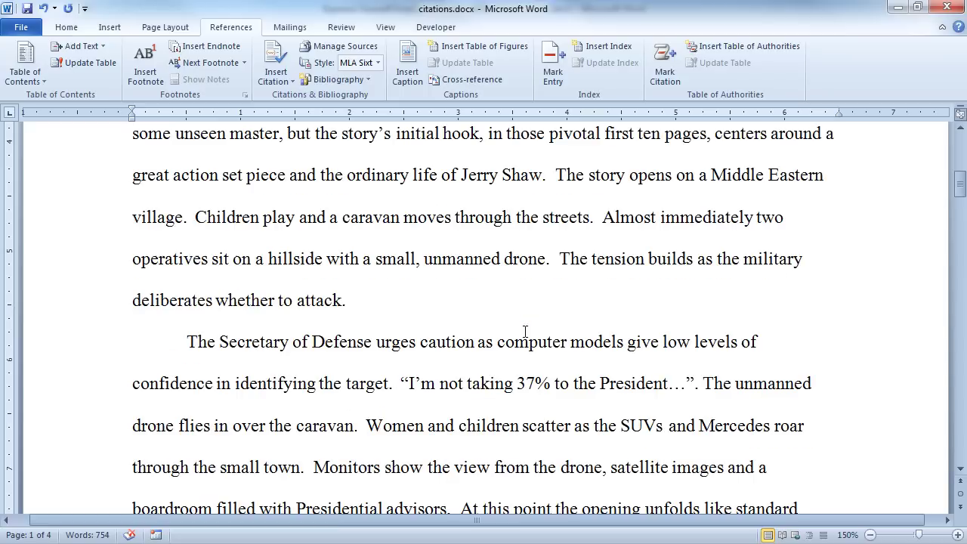
Step: Cite Eagle Eye after the President quote, undo it, and reopen the source list
left_click(696, 387)
left_click(272, 80)
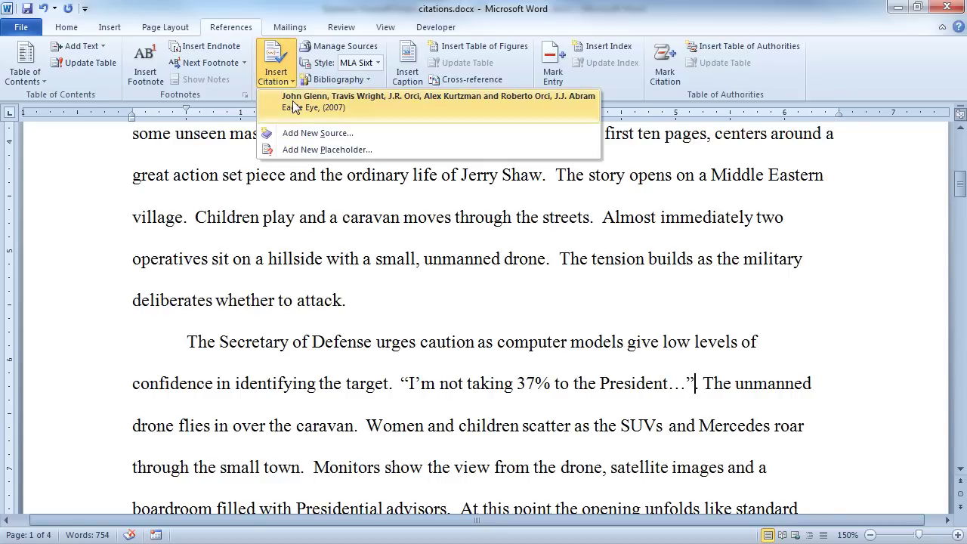
left_click(292, 102)
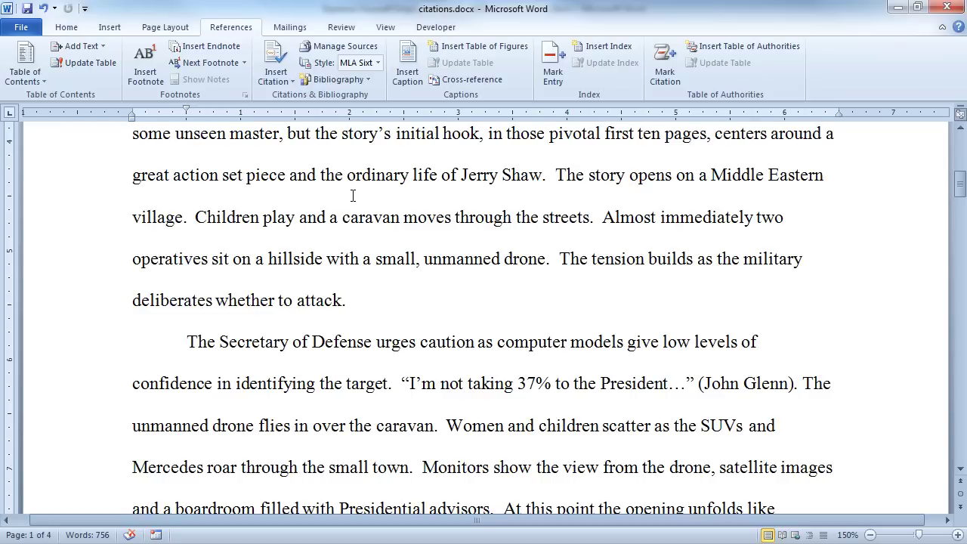
key("ctrl+z")
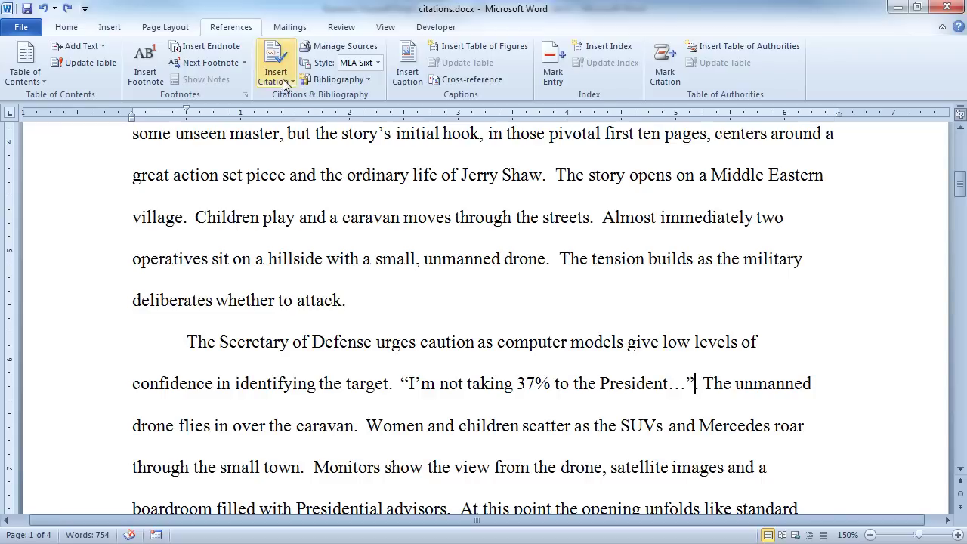
left_click(284, 80)
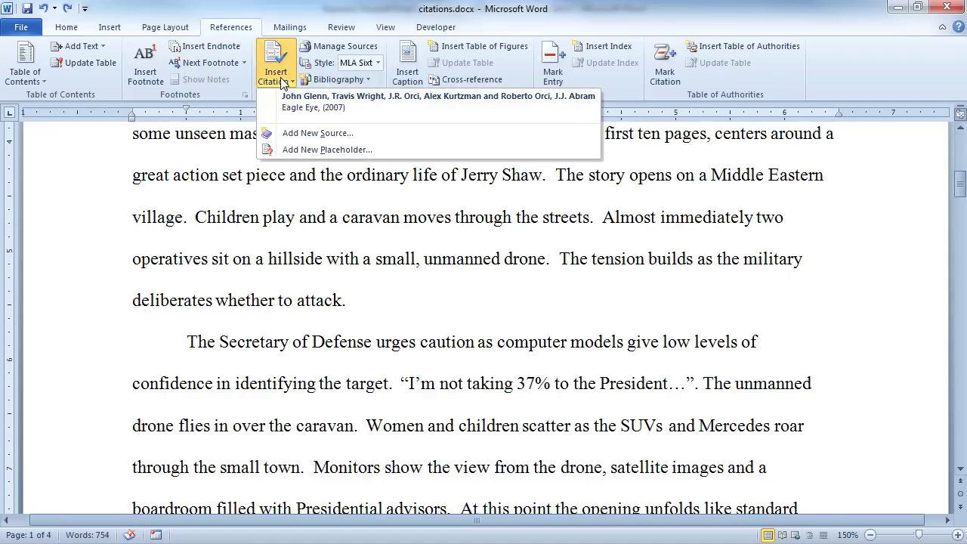
Step: Create a new source with the author, The Best Book Ever, 2011, New York, Blue Moon Publishing
left_click(316, 136)
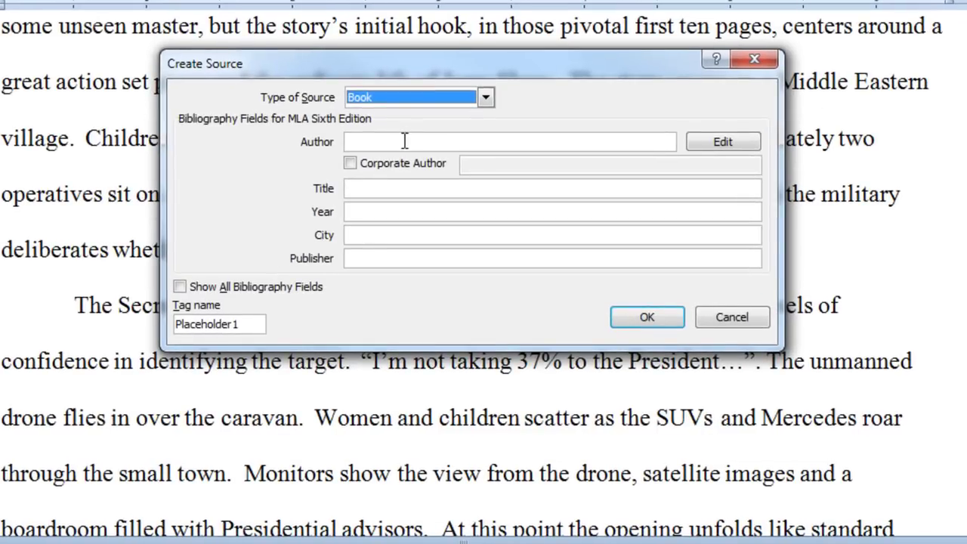
left_click(405, 141)
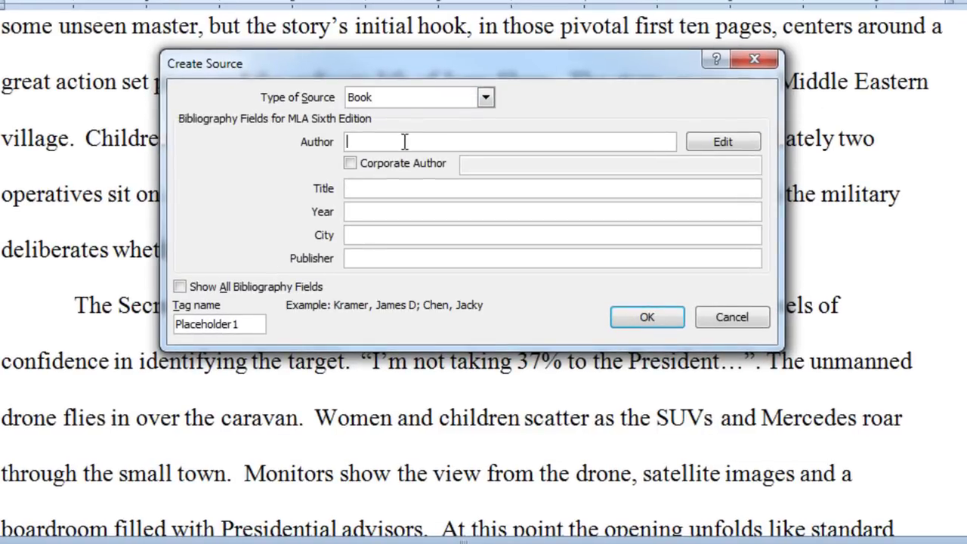
type("Matt Wohl")
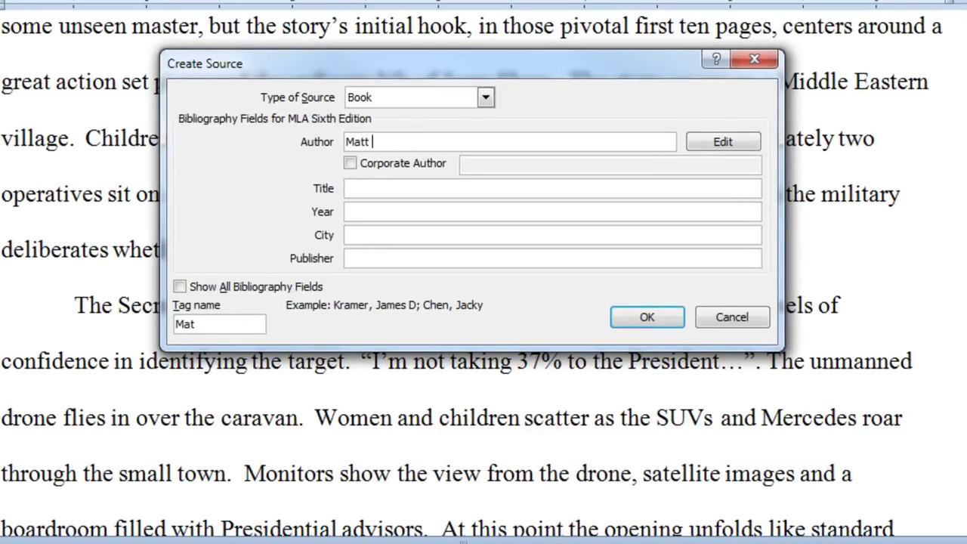
key("Tab")
key("Tab")
key("Tab")
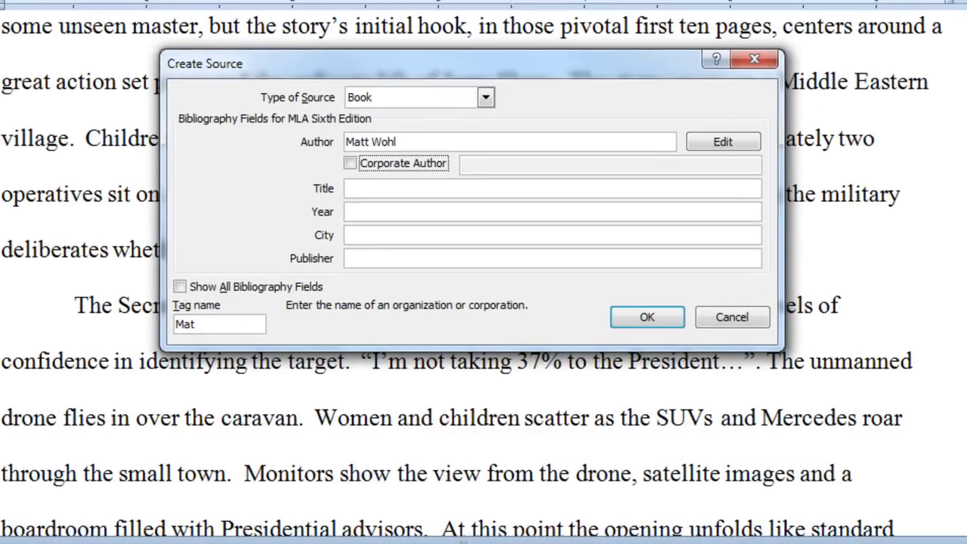
type("The Best")
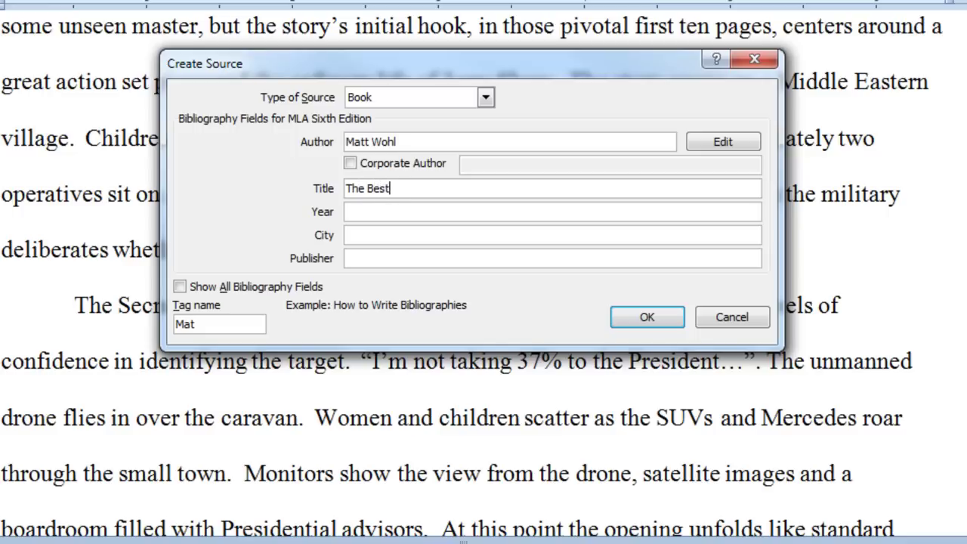
type(" Book Ever")
key("Tab")
type("2011")
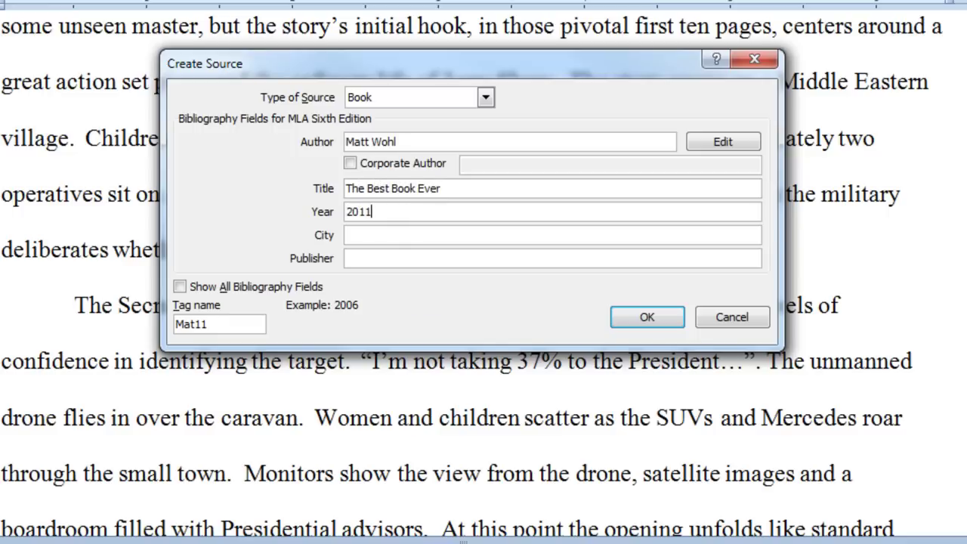
key("Tab")
type("New York")
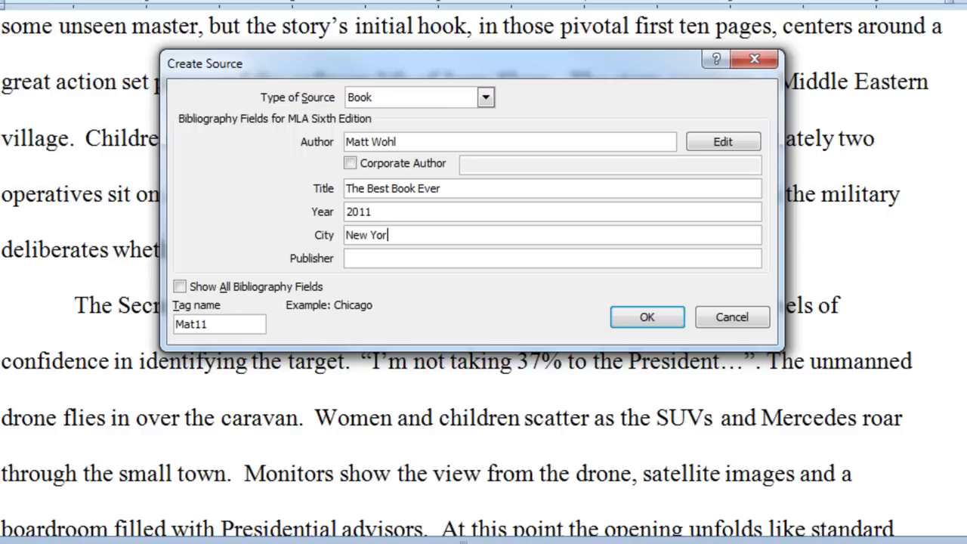
key("Tab")
type("Blue")
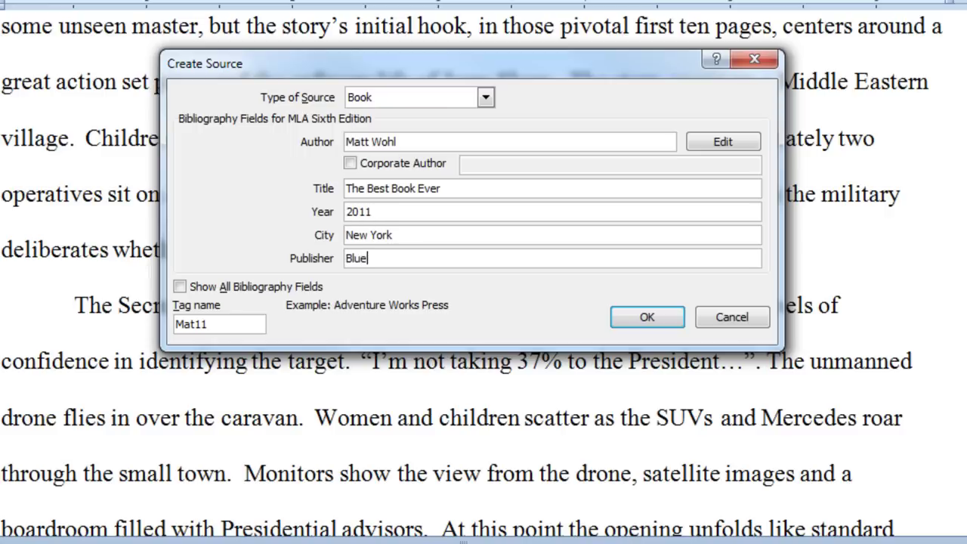
type(" Moon Publishing")
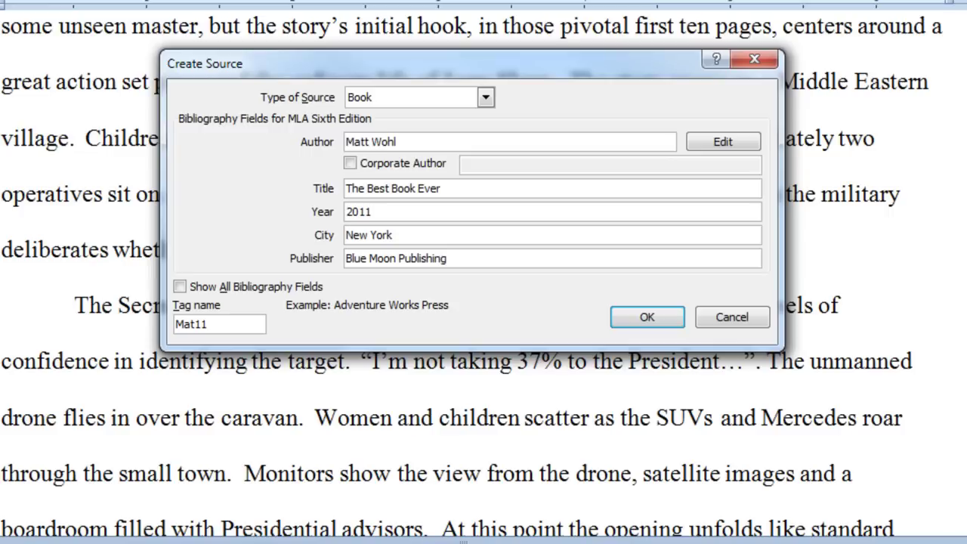
Step: Show all bibliography fields and save the source, citing it after the President quote
left_click(180, 287)
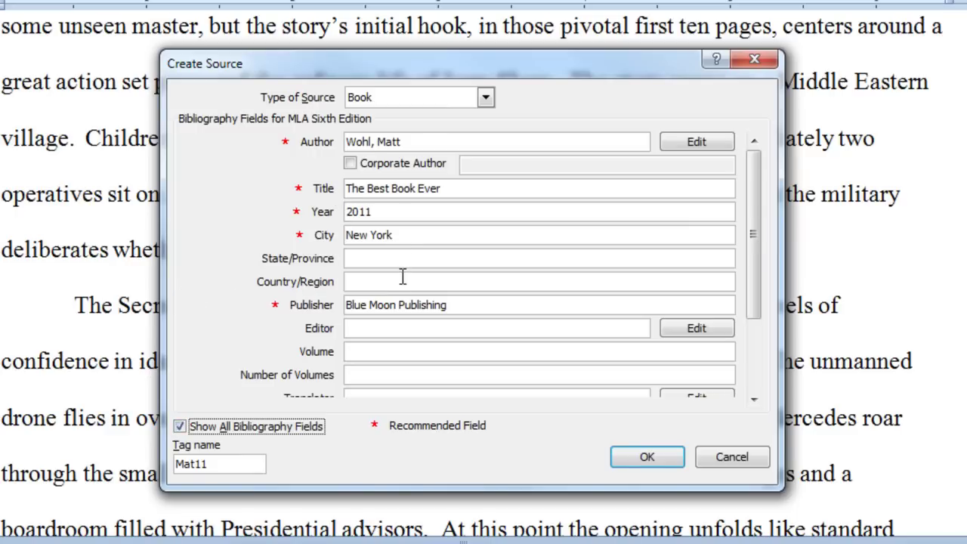
mouse_move(751, 233)
left_mouse_down()
mouse_move(755, 306)
mouse_move(758, 236)
left_mouse_up()
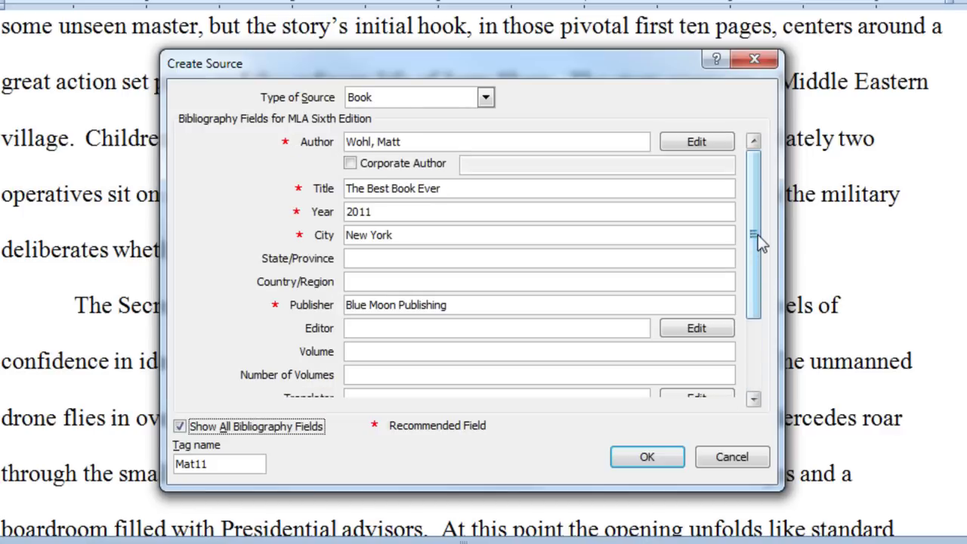
left_click(672, 457)
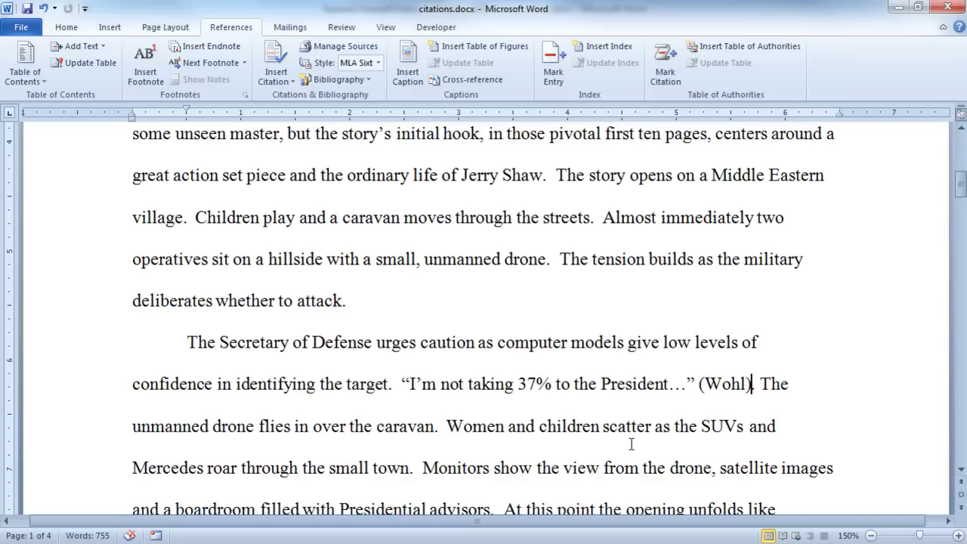
left_click(725, 382)
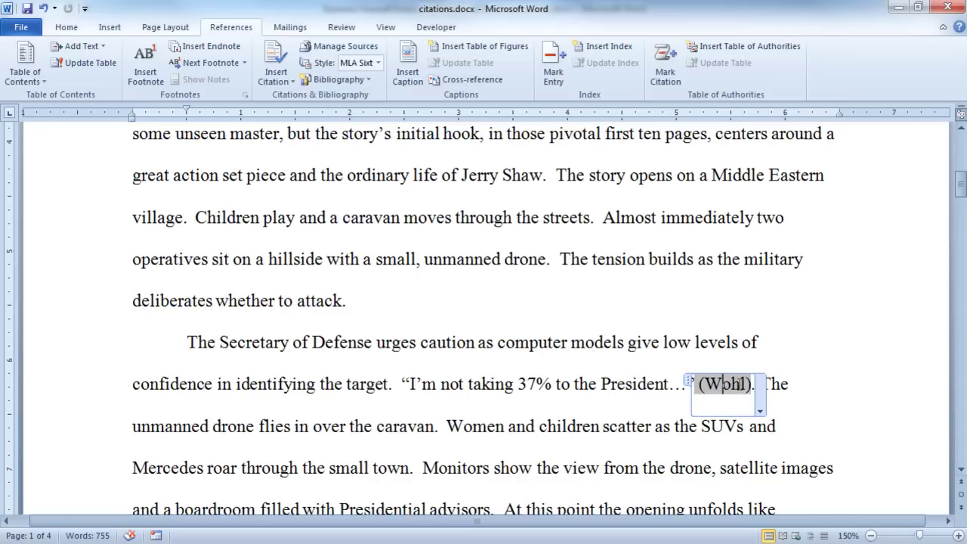
scroll(650, 394, "down", 2)
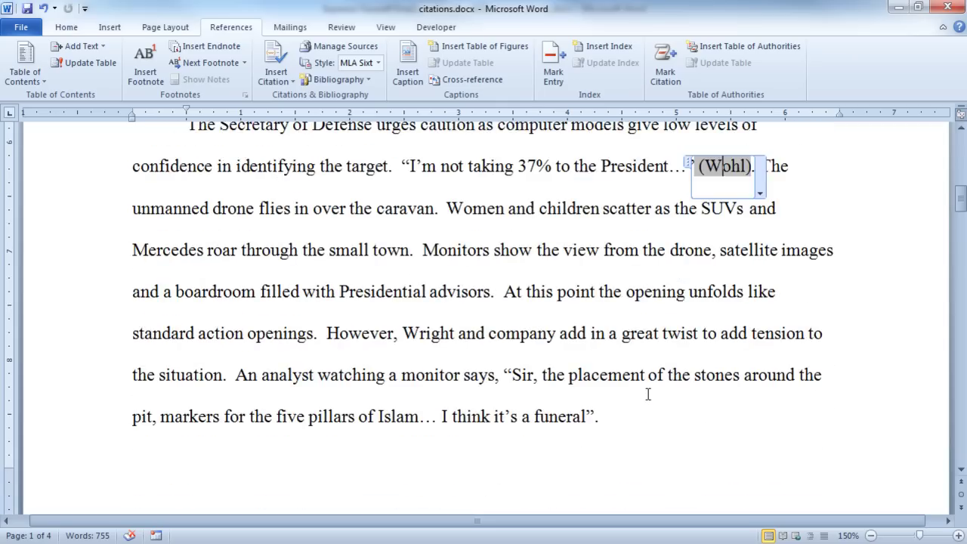
left_click(595, 416)
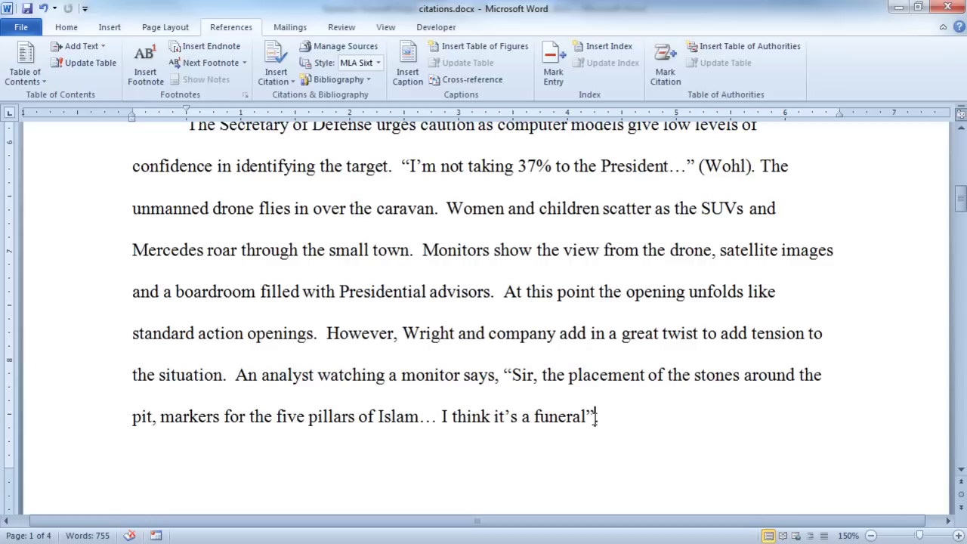
Step: Insert a Placeholder1 placeholder citation after the funeral quote
left_click(277, 80)
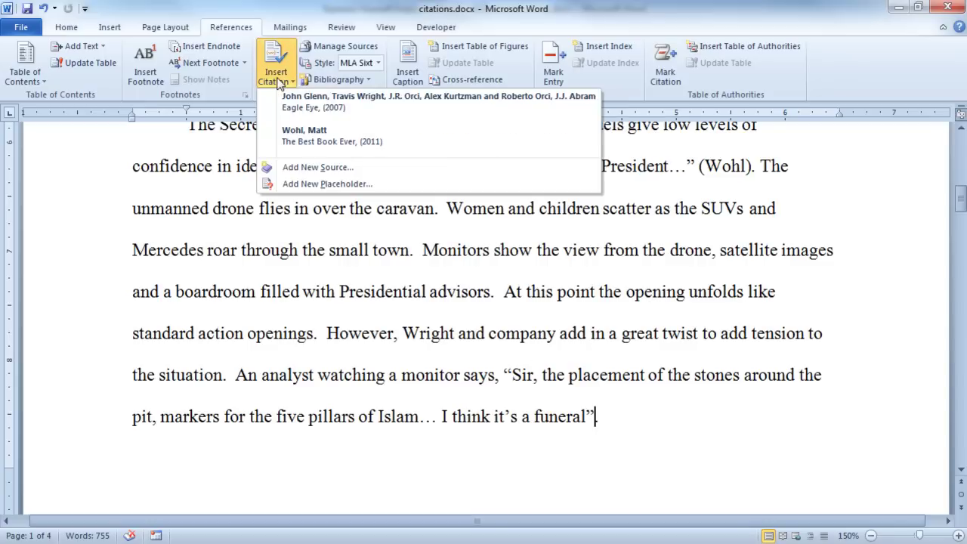
left_click(315, 186)
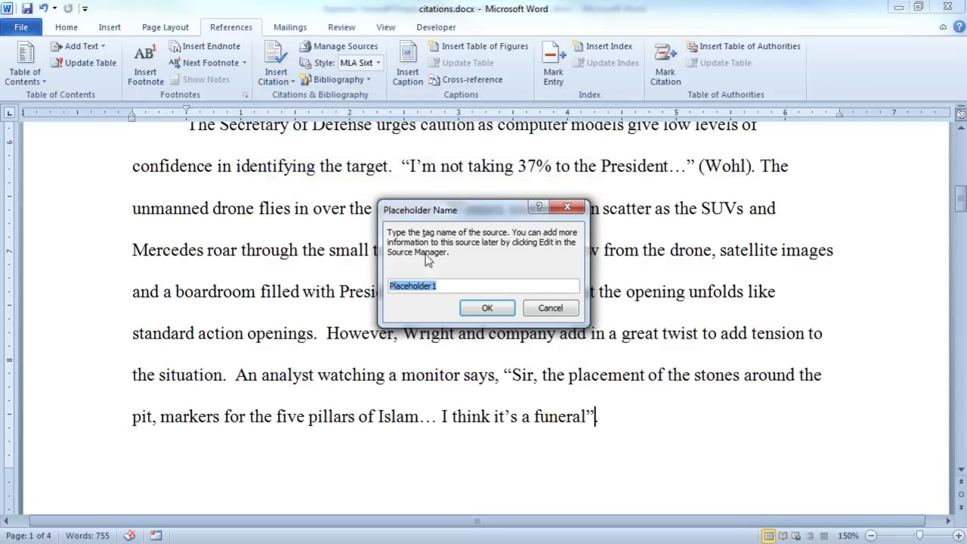
left_click(489, 308)
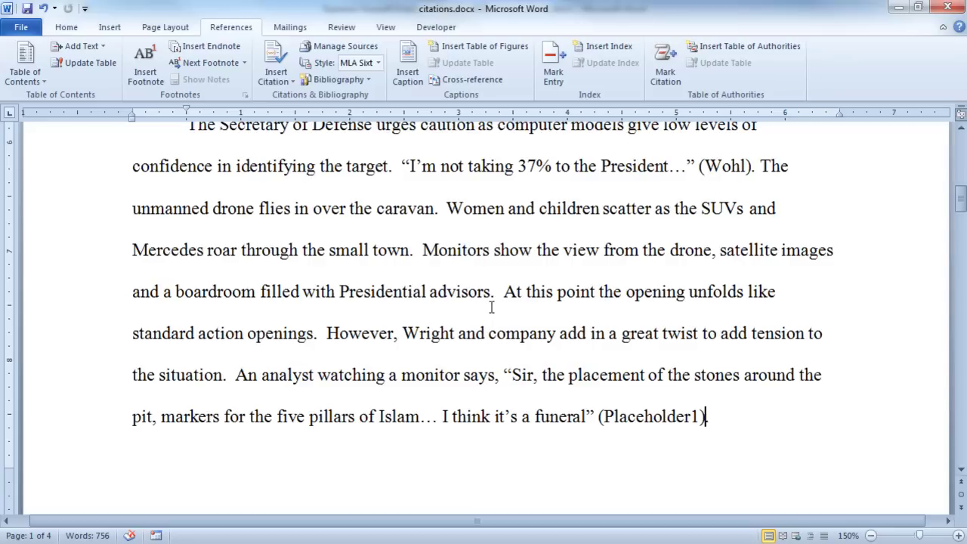
Step: Inspect the Placeholder1 citation's settings and source details, closing both unchanged
left_click(679, 420)
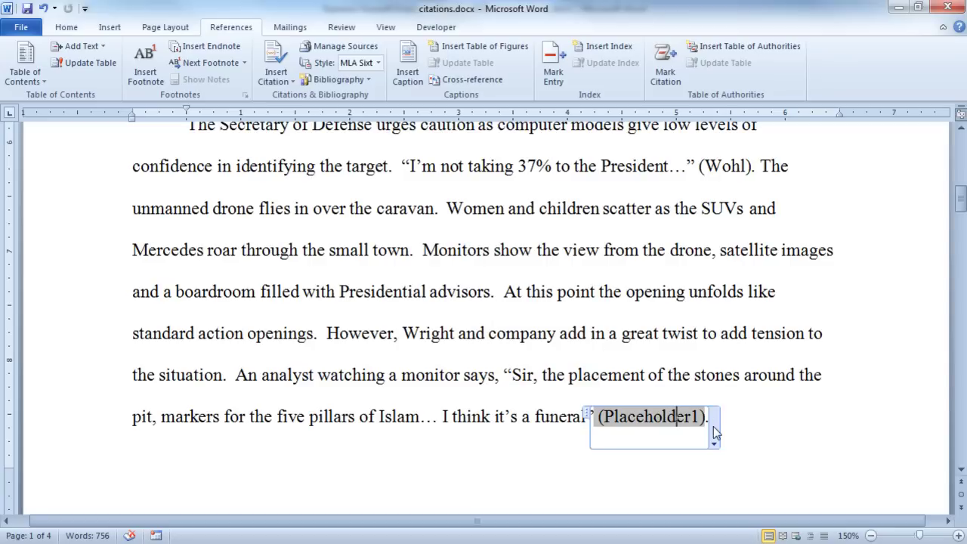
left_click(714, 427)
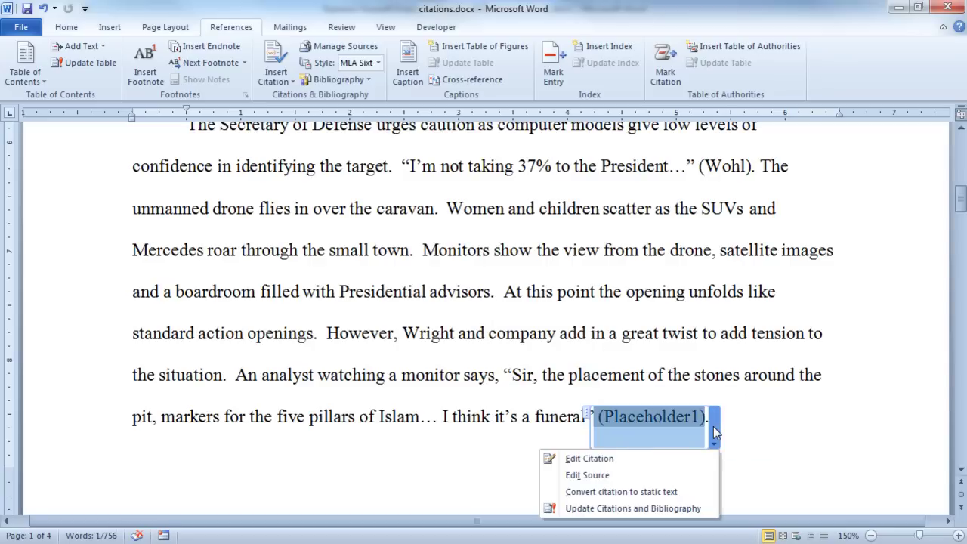
left_click(590, 459)
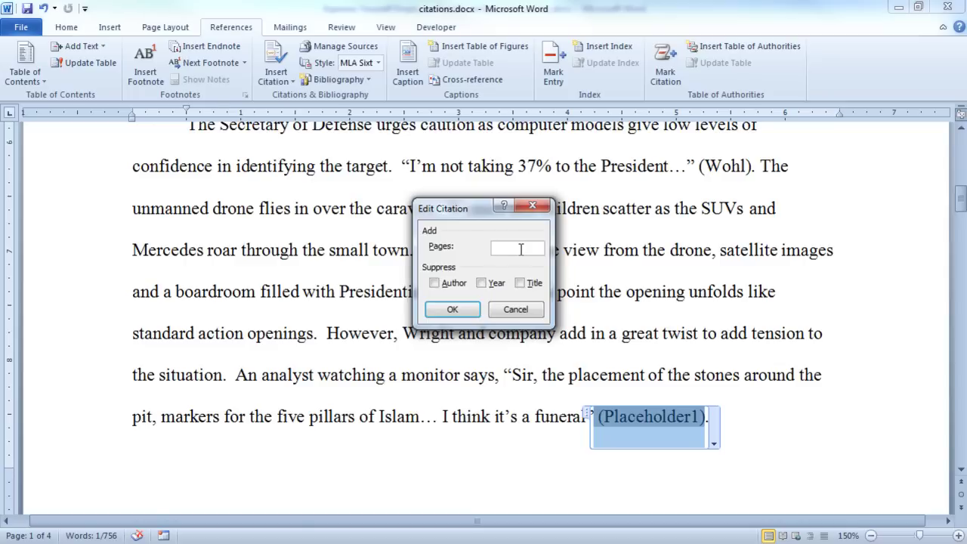
left_click(517, 311)
left_click(713, 443)
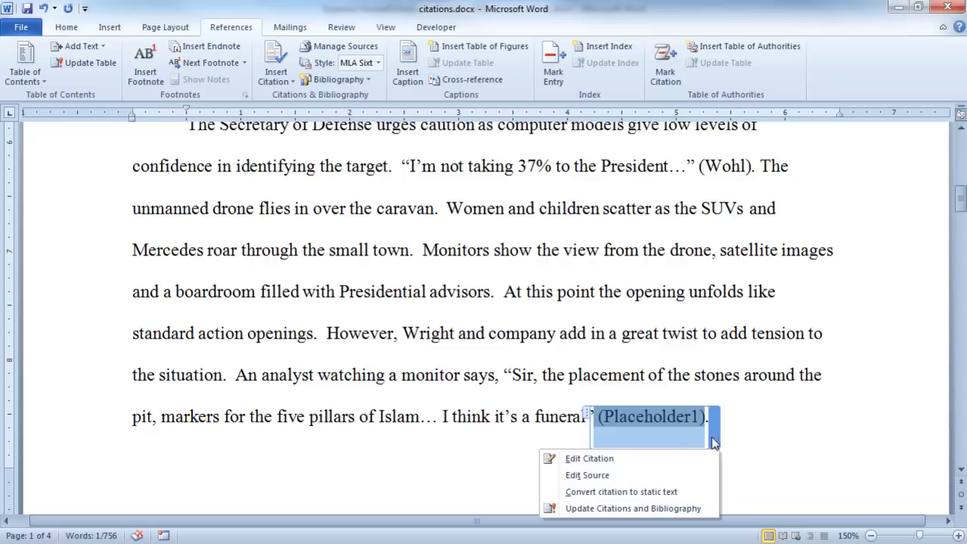
left_click(663, 477)
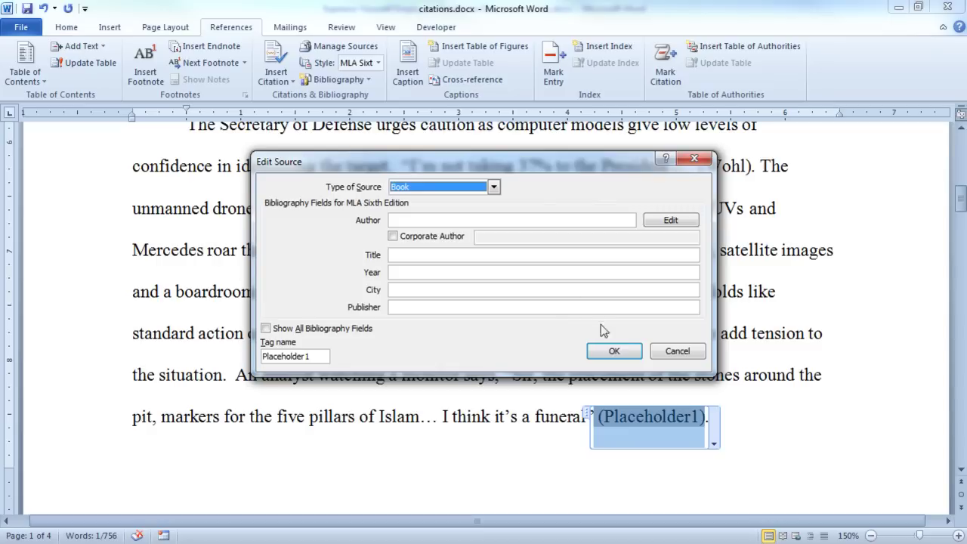
left_click(657, 357)
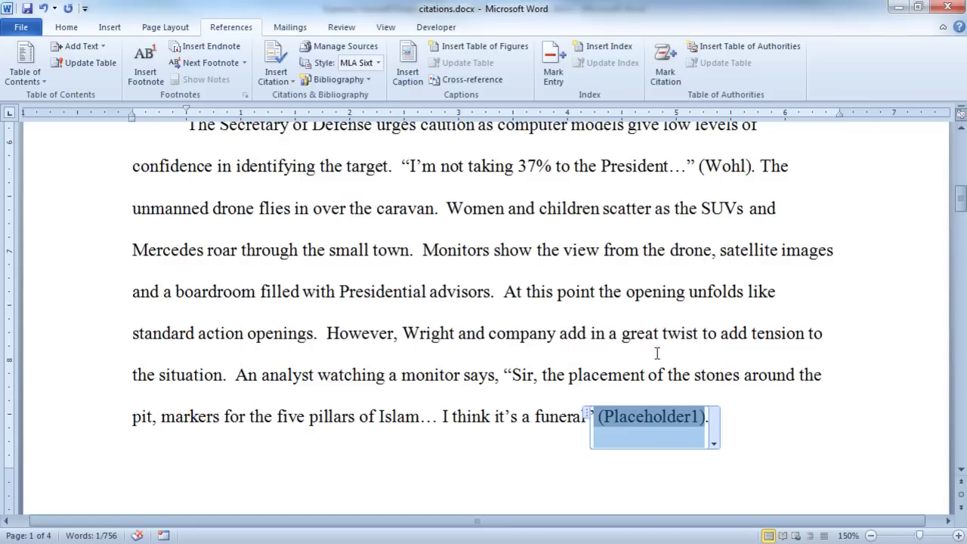
Step: Delete the Placeholder1 citation from the paragraph
key("Delete")
left_click(591, 415)
key("Delete")
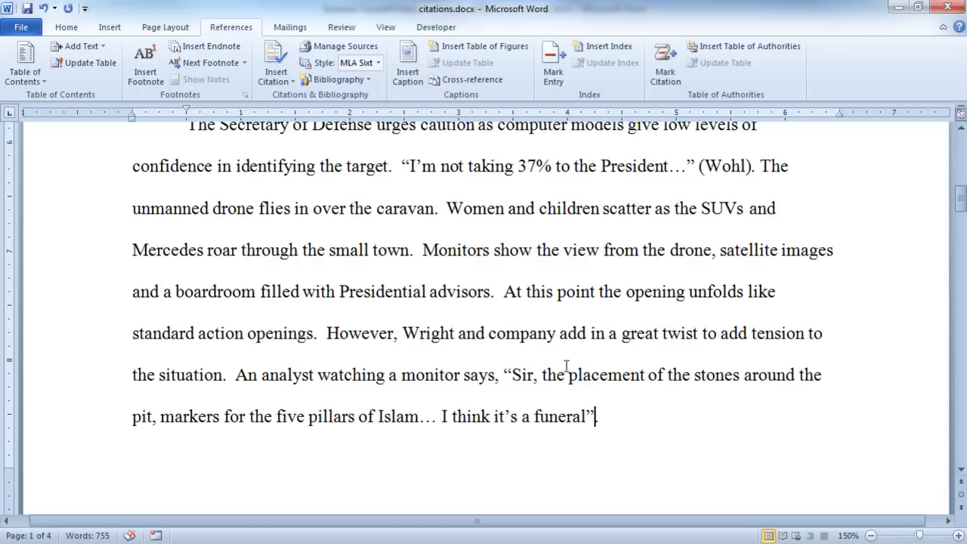
Step: Delete Placeholder1 in Source Manager, preview the Wohl and John Glenn sources, then close
left_click(347, 48)
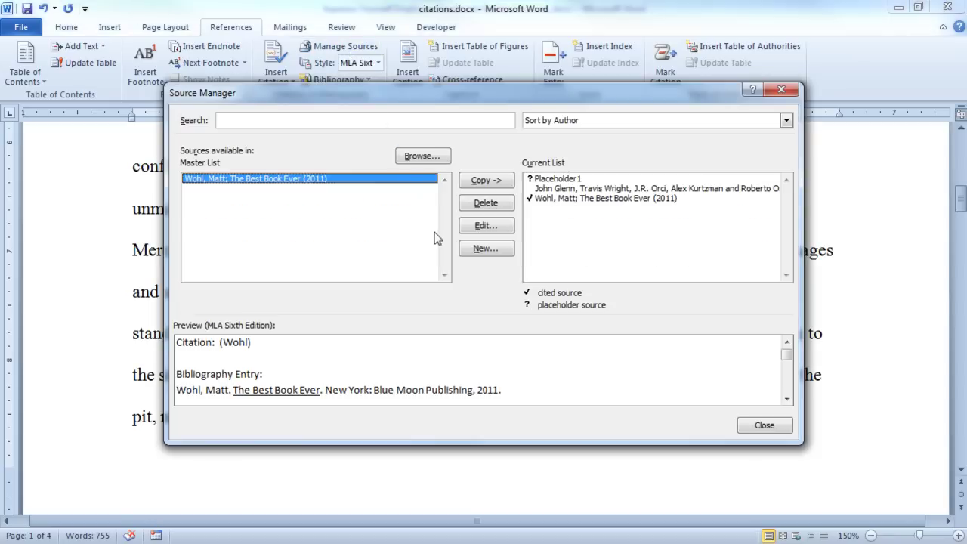
left_click(568, 179)
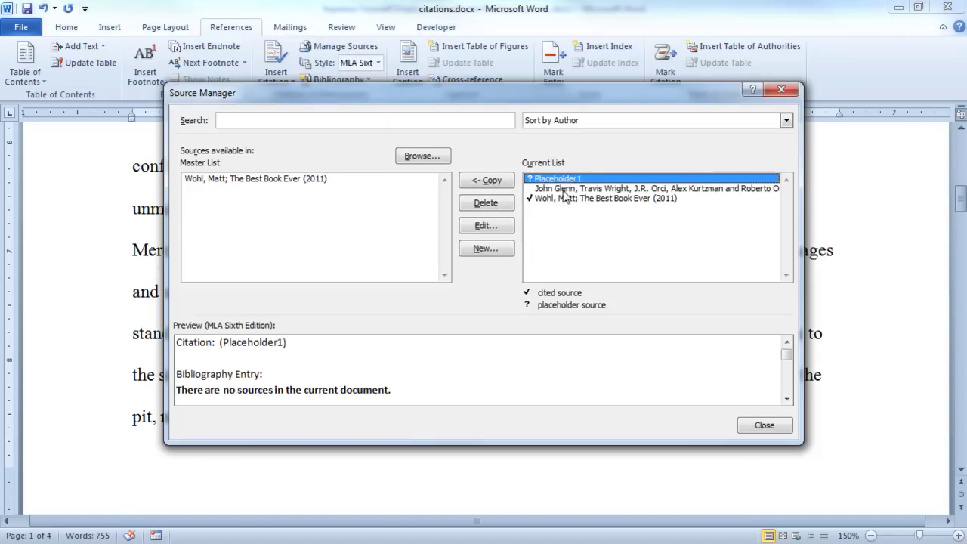
left_click(508, 204)
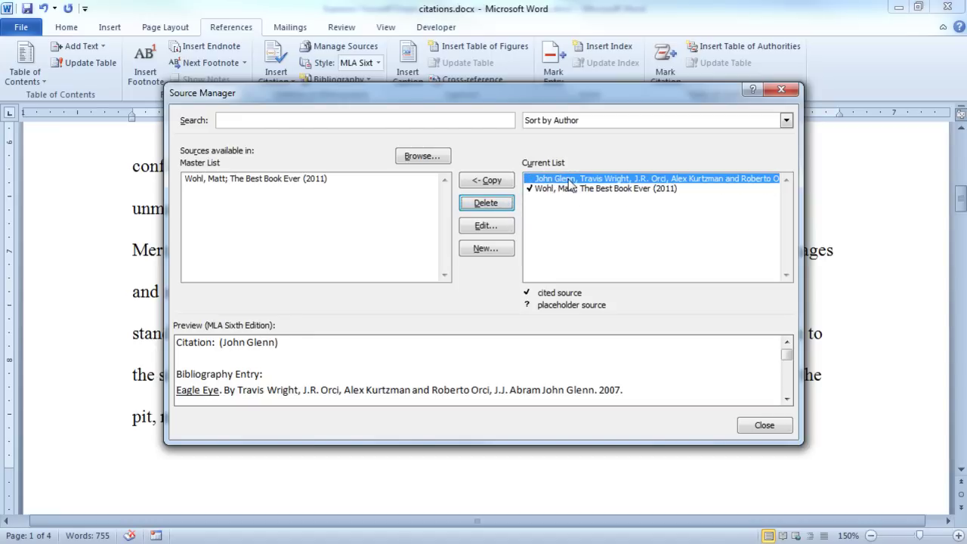
left_click(594, 189)
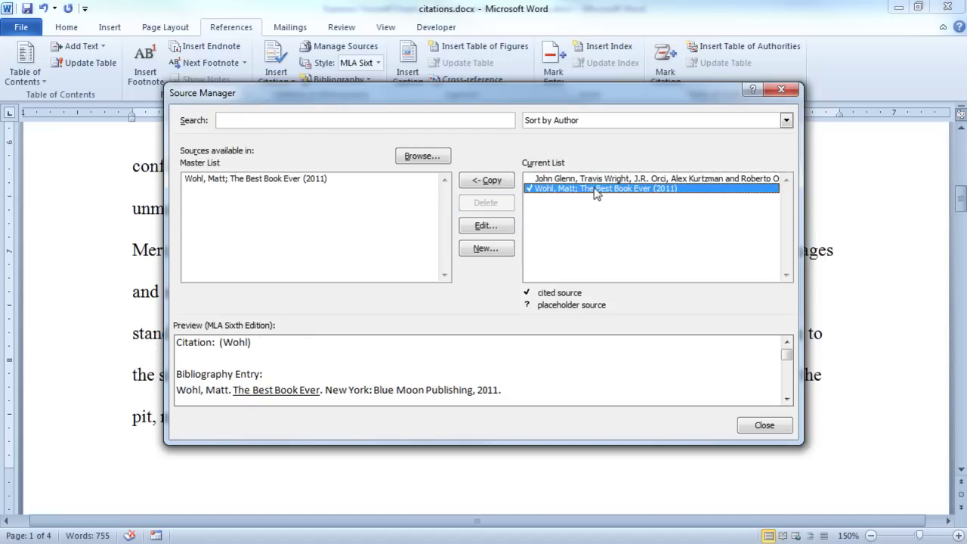
left_click(594, 179)
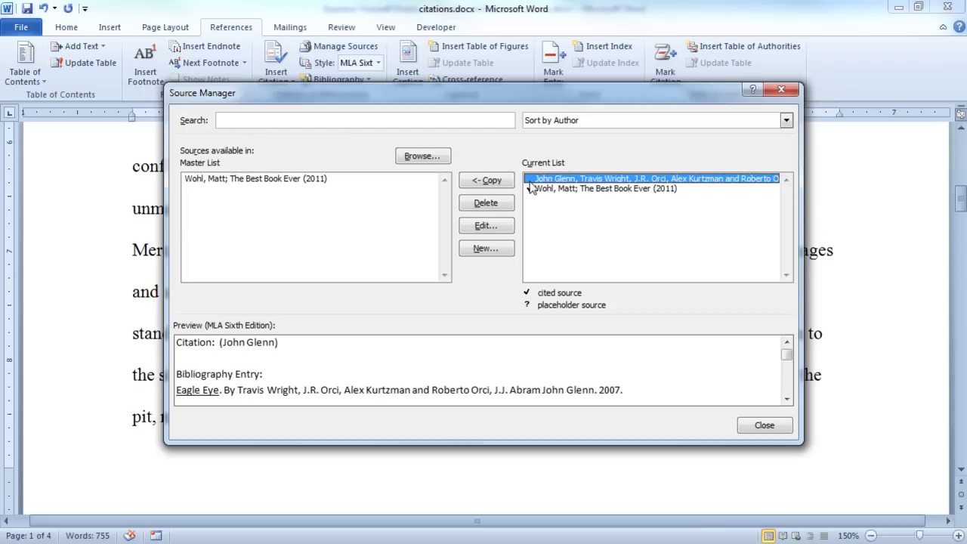
left_click(764, 427)
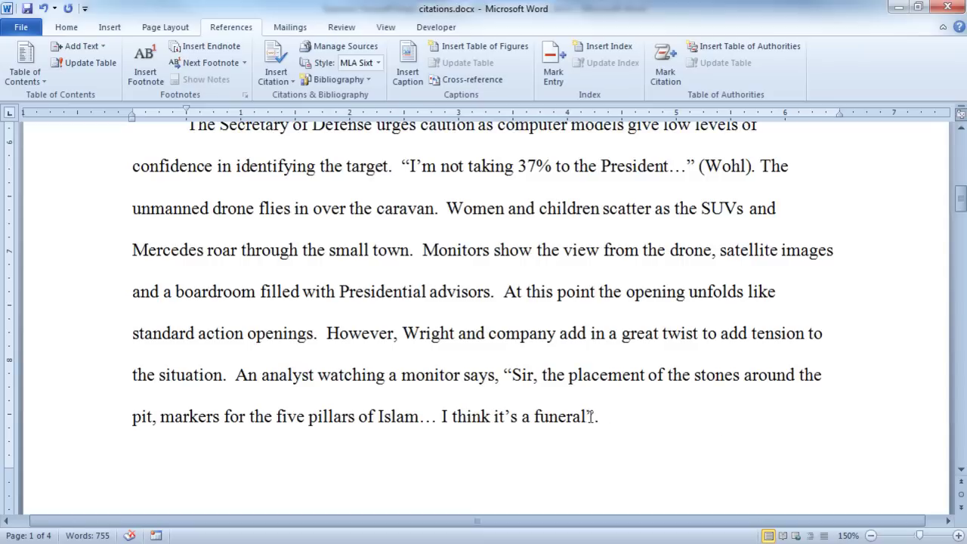
Step: Cite the John Glenn source after the funeral quote and jump to the essay's end
left_click(278, 81)
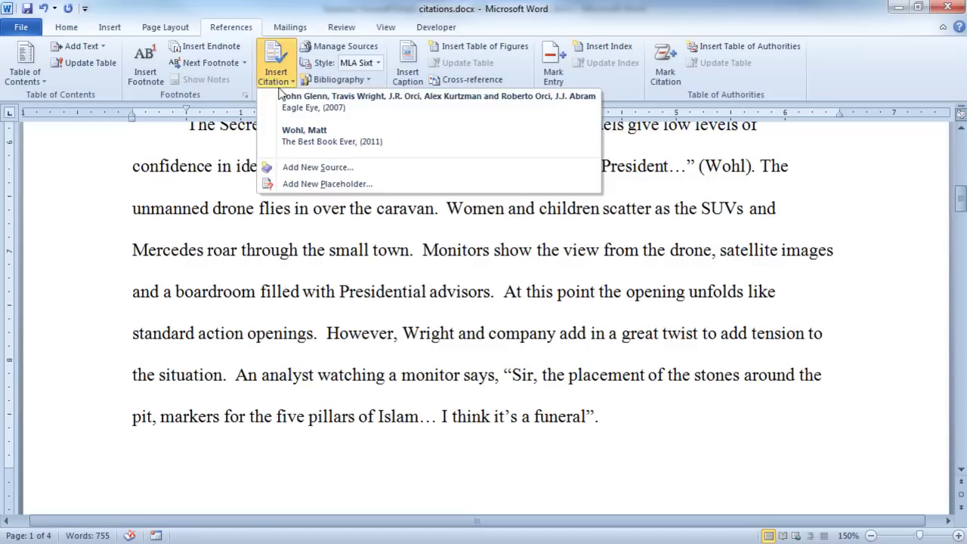
left_click(306, 110)
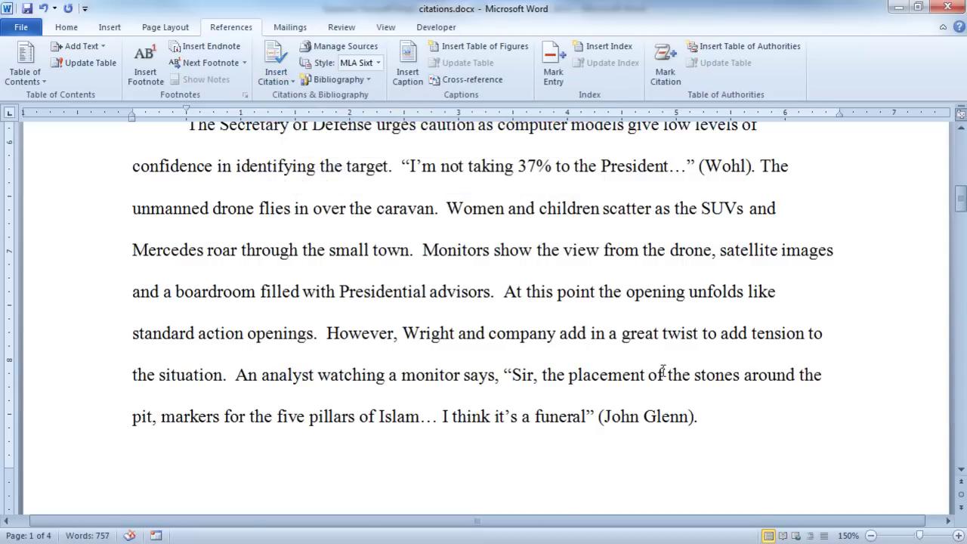
key("ctrl+End")
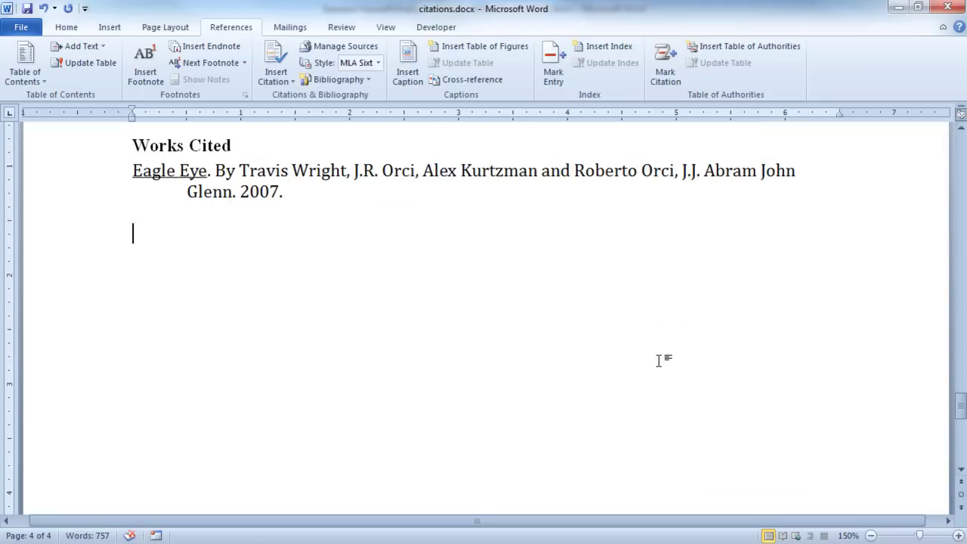
Step: Update the Works Cited list to add the Wohl entry and remove the trailing empty line
scroll(659, 361, "up", 3)
scroll(659, 360, "up", 3)
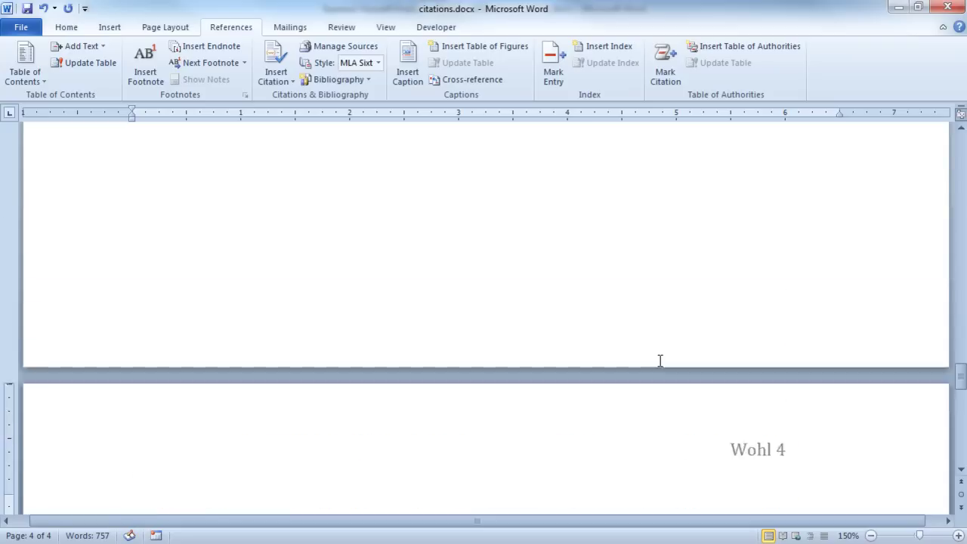
scroll(660, 360, "up", 3)
scroll(660, 360, "down", 10)
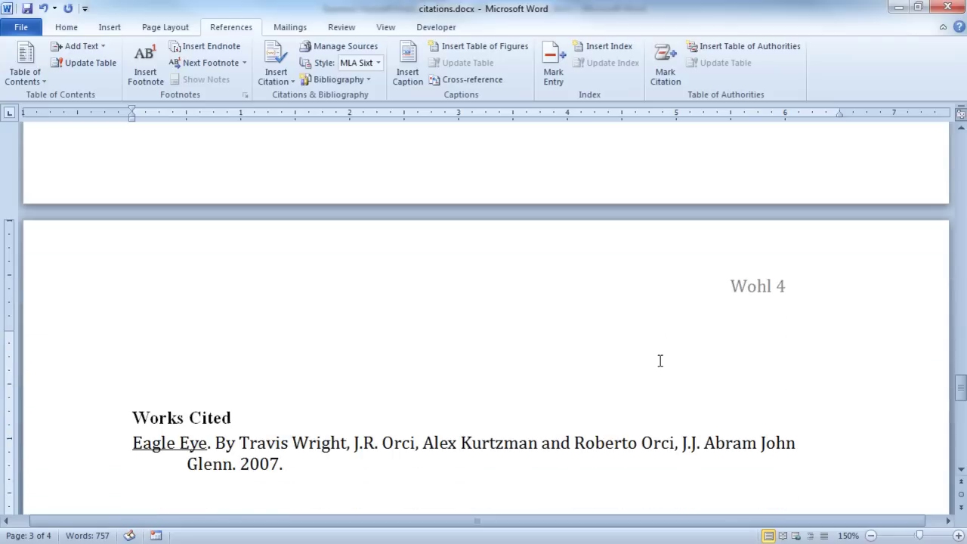
left_click(250, 268)
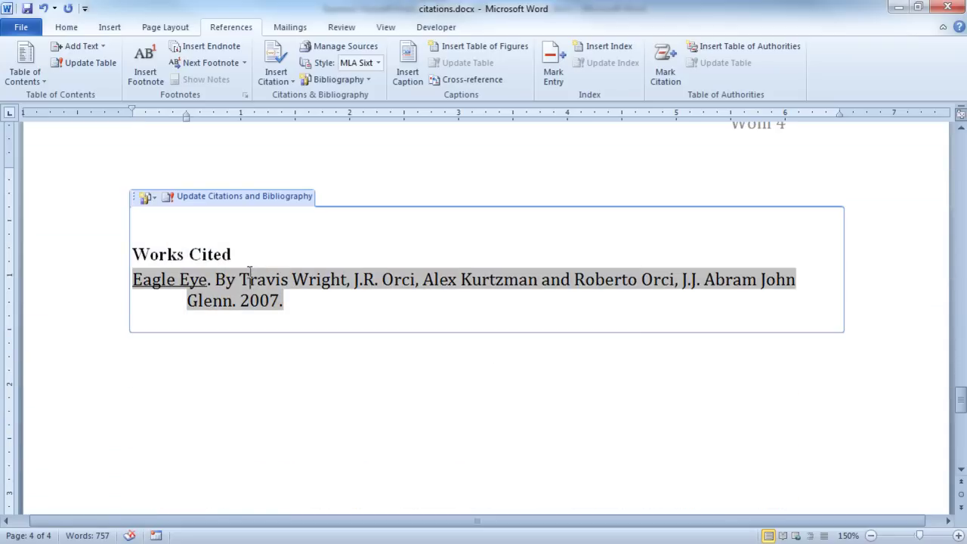
left_click(236, 198)
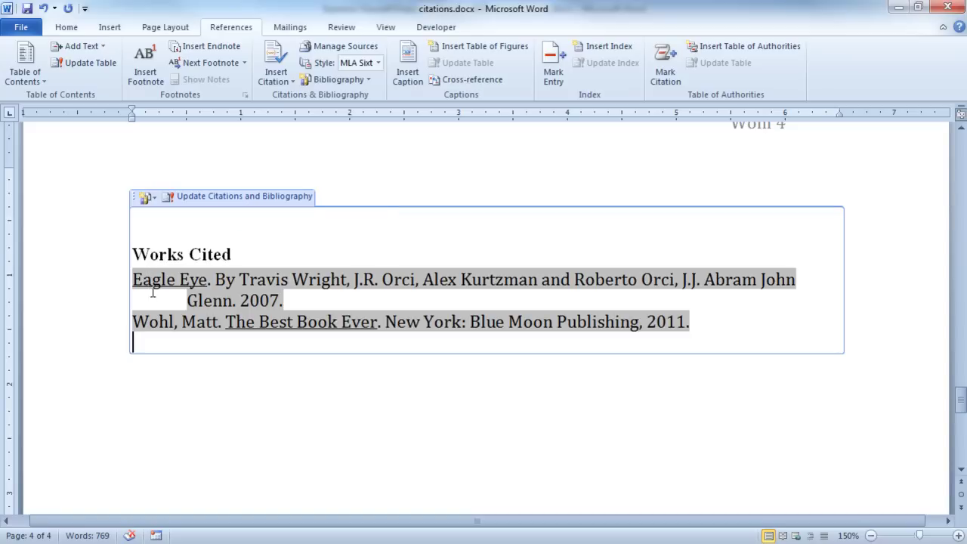
left_click(693, 321)
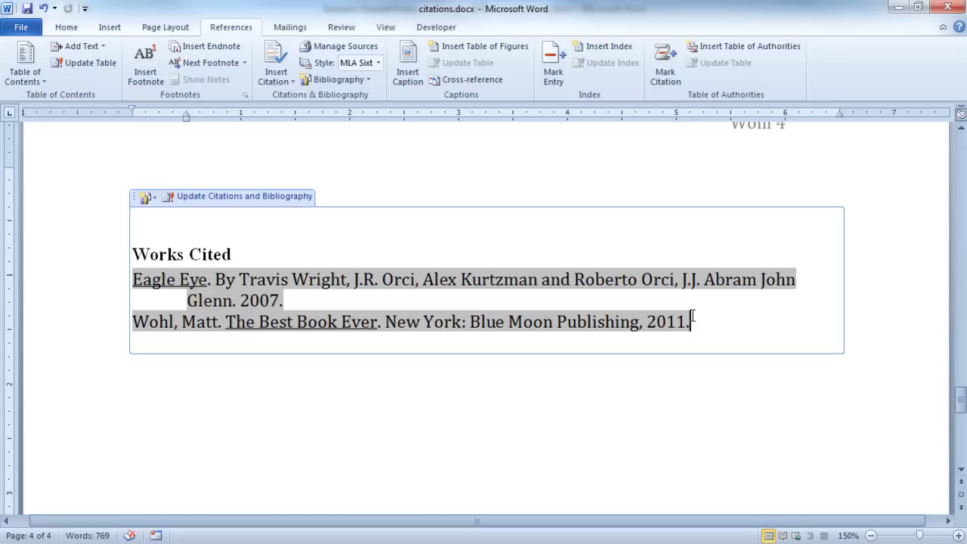
key("Delete")
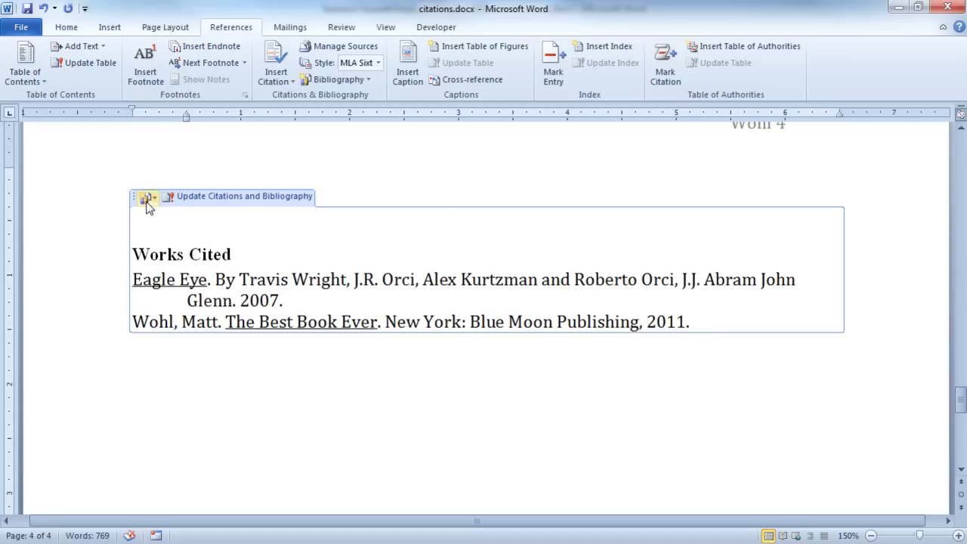
Step: Replace the Works Cited block with the built-in Bibliography layout
left_click(134, 199)
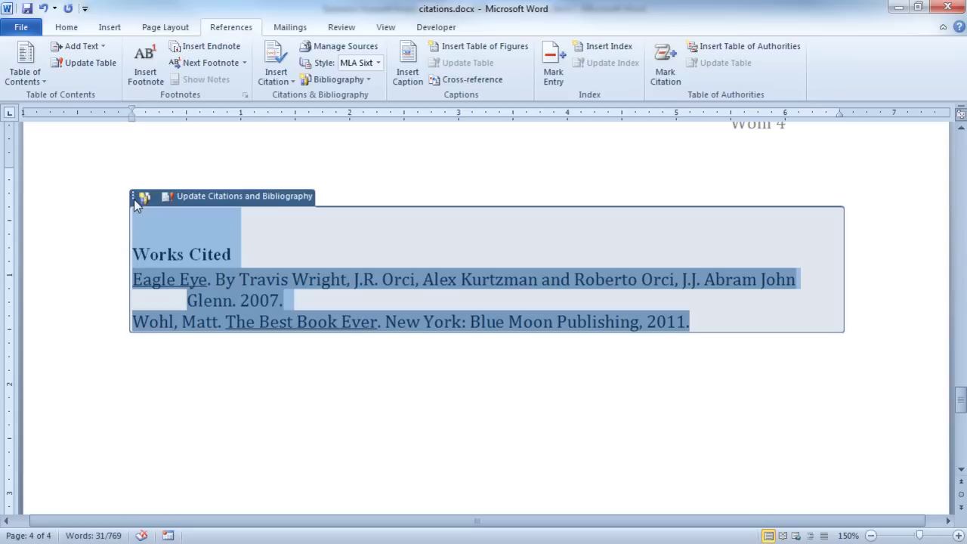
key("Delete")
key("Delete")
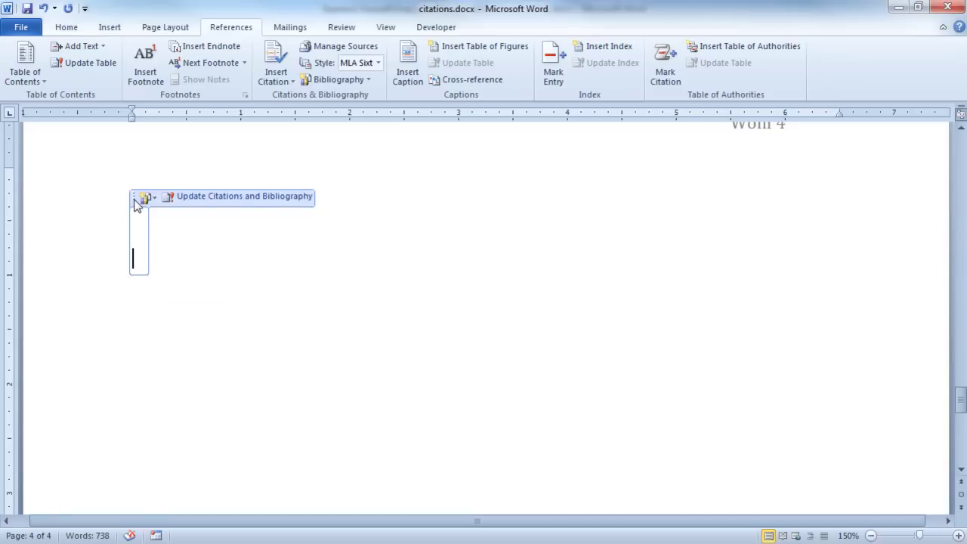
key("Delete")
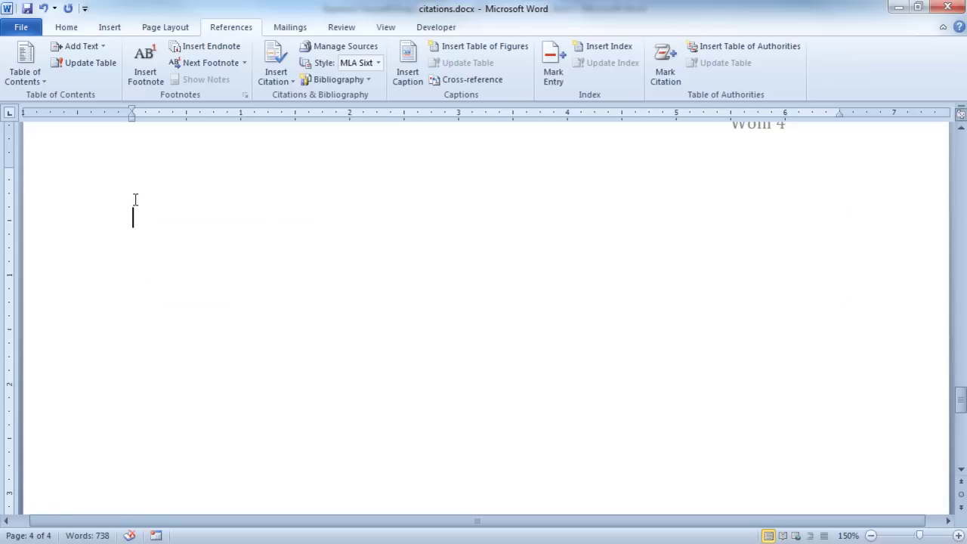
left_click(362, 80)
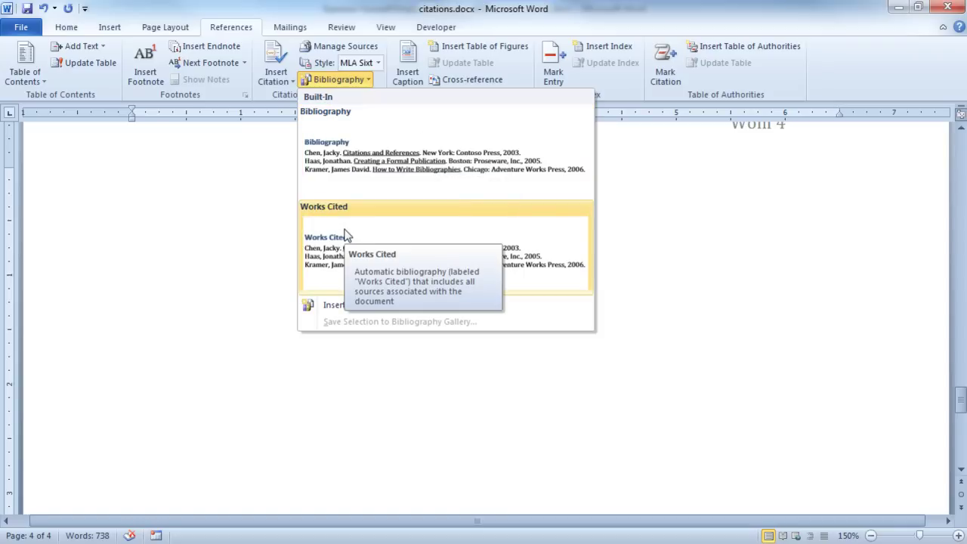
left_click(352, 175)
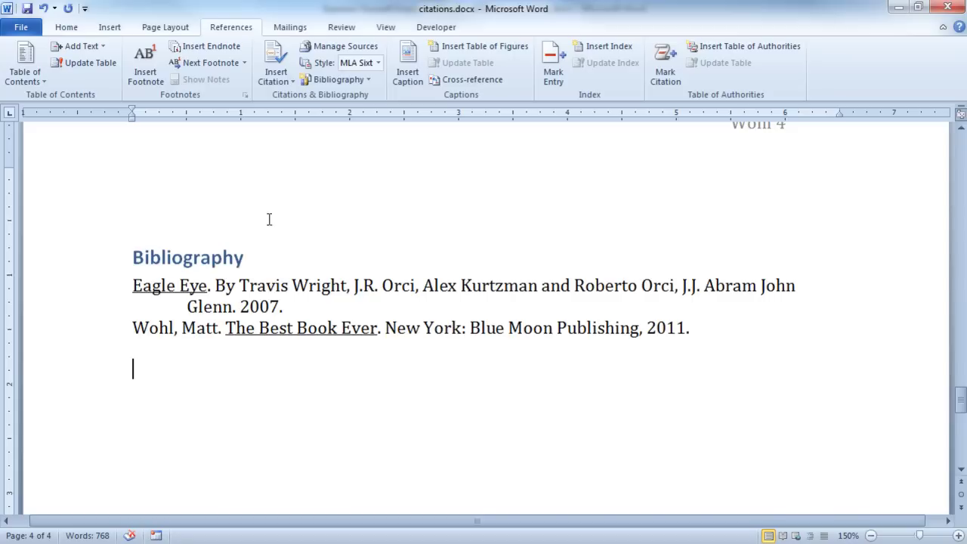
Step: Make the Bibliography heading black in a serif font
left_click(190, 257)
double_click(189, 257)
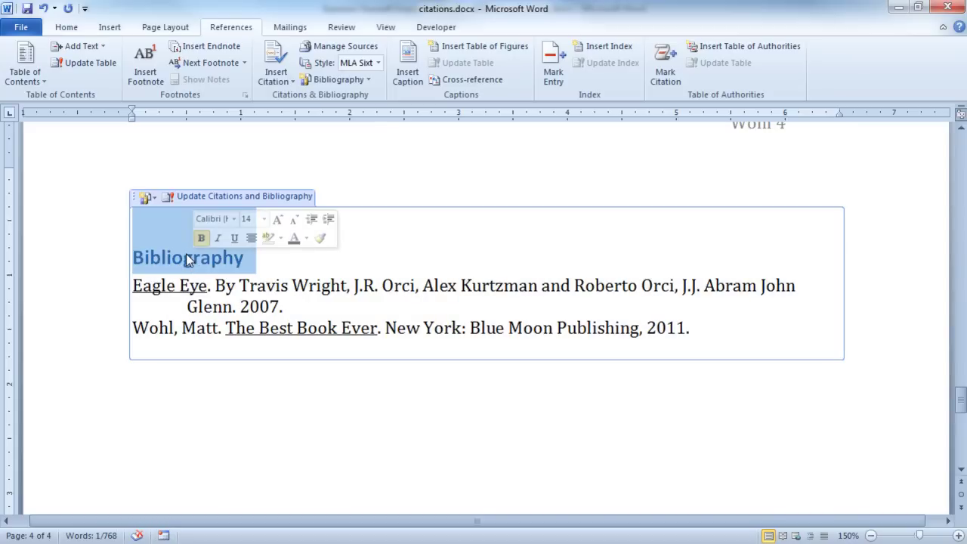
left_click(66, 27)
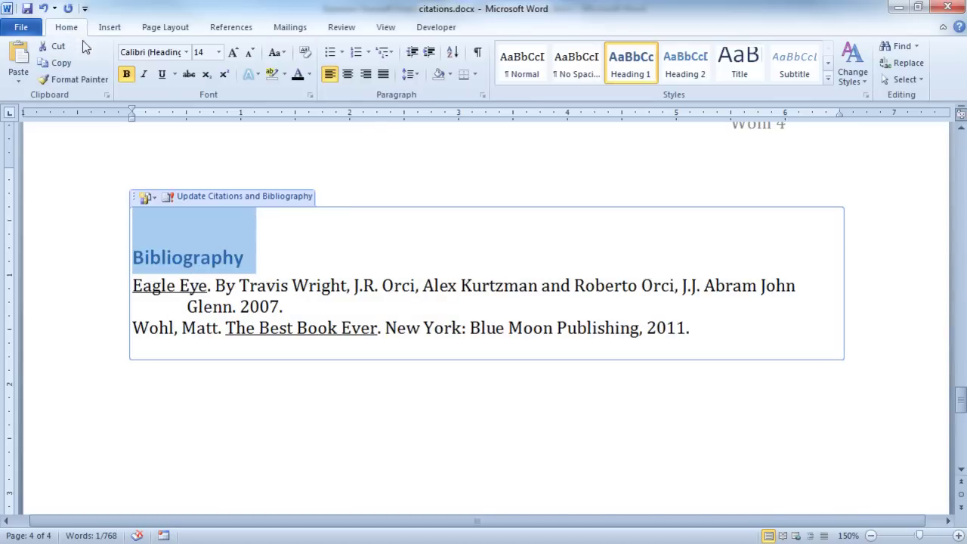
left_click(298, 74)
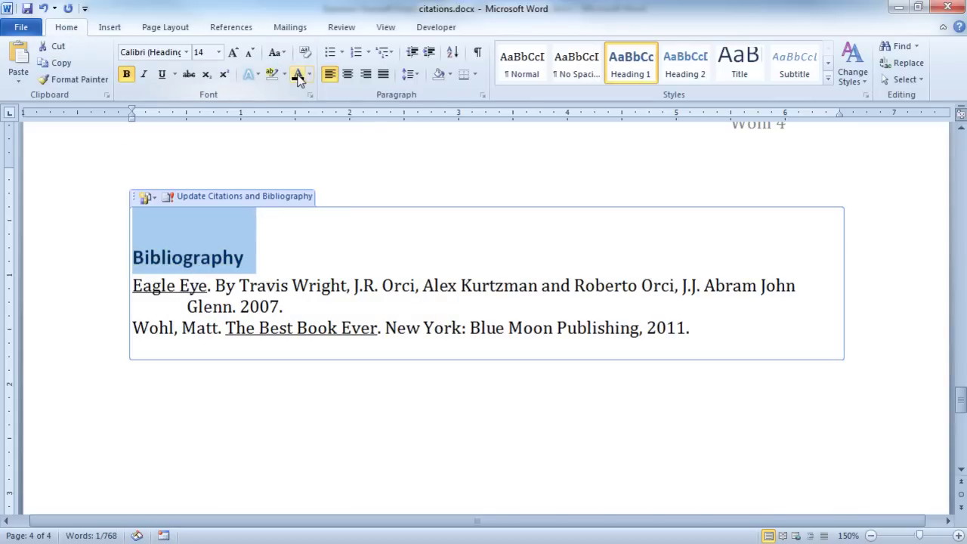
left_click(185, 52)
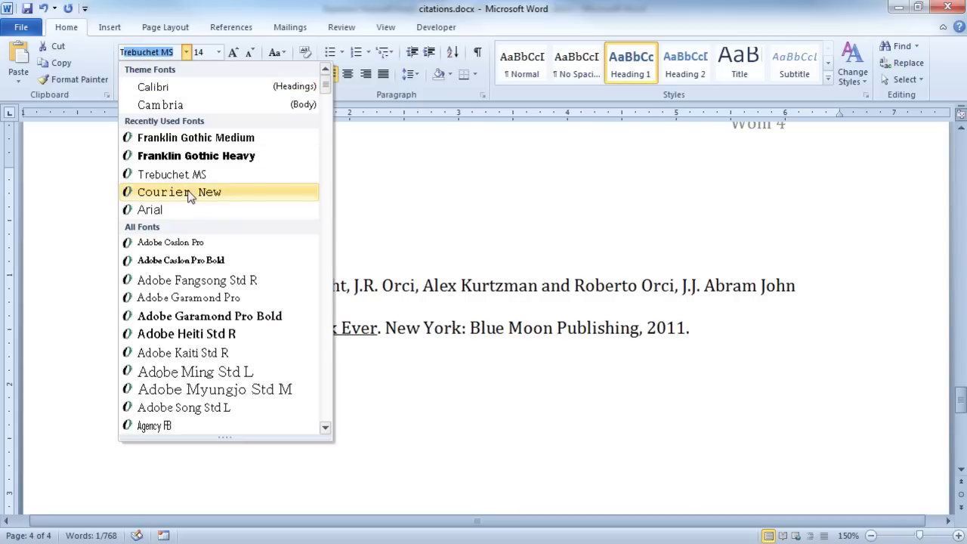
scroll(193, 200, "down", 2)
left_click(683, 317)
left_click(700, 326)
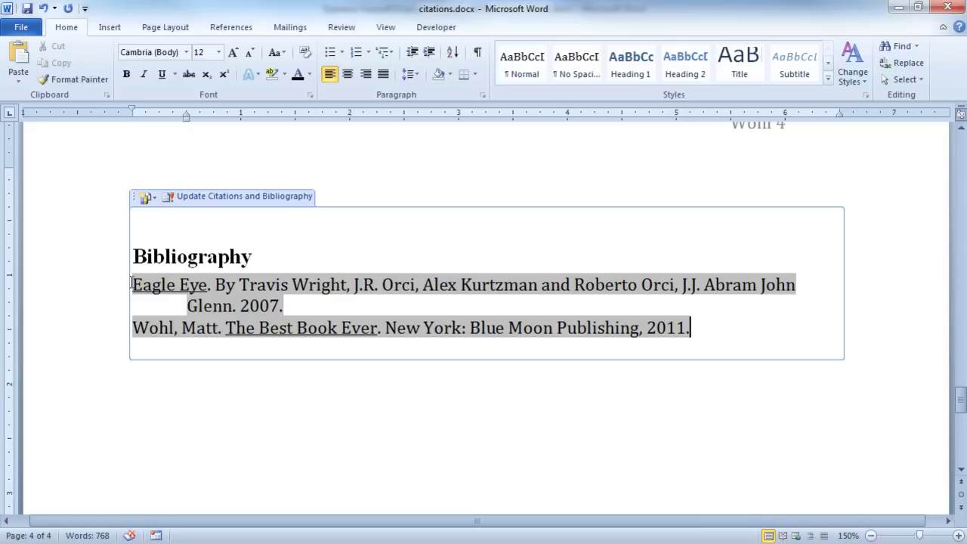
Step: Give both bibliography entries 12 pt spacing after each
left_click(131, 284, "shift")
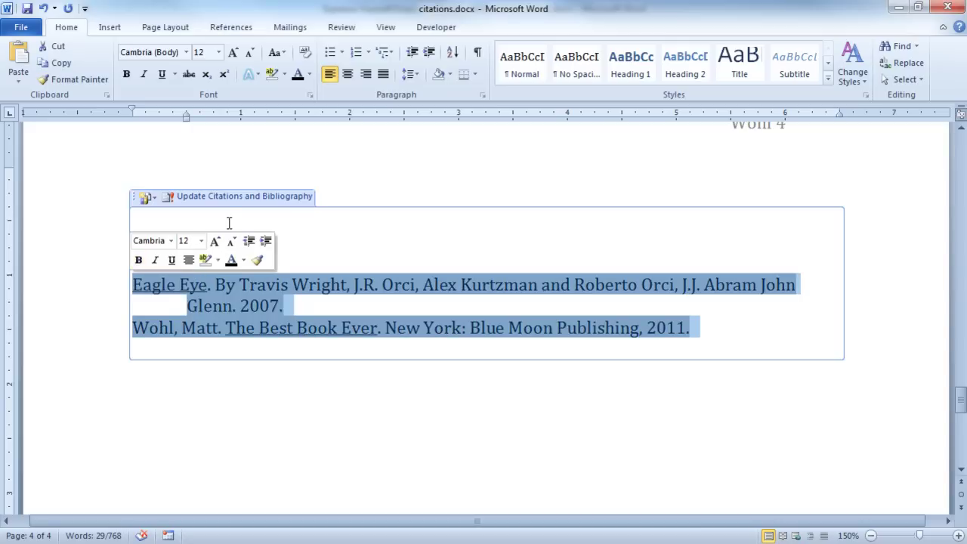
left_click(481, 95)
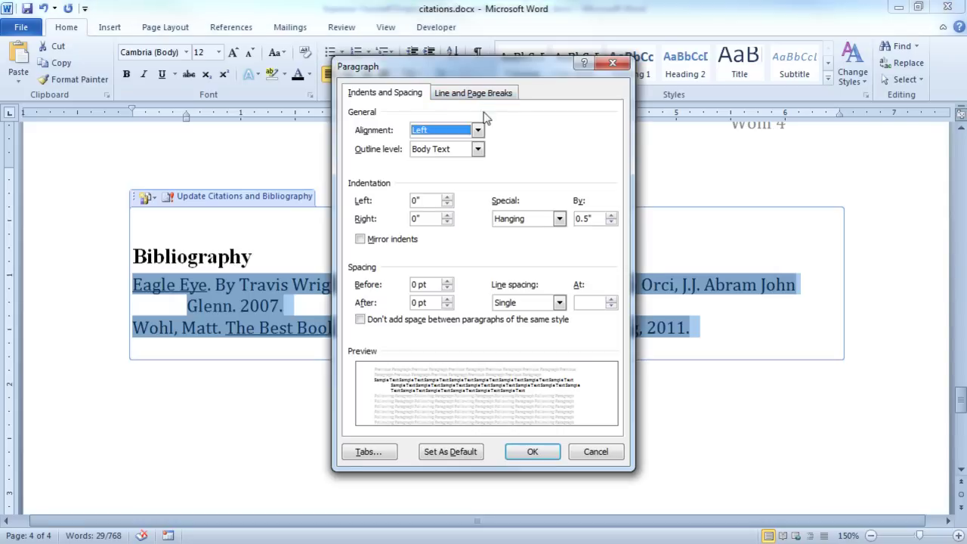
left_click(448, 299)
left_click(447, 299)
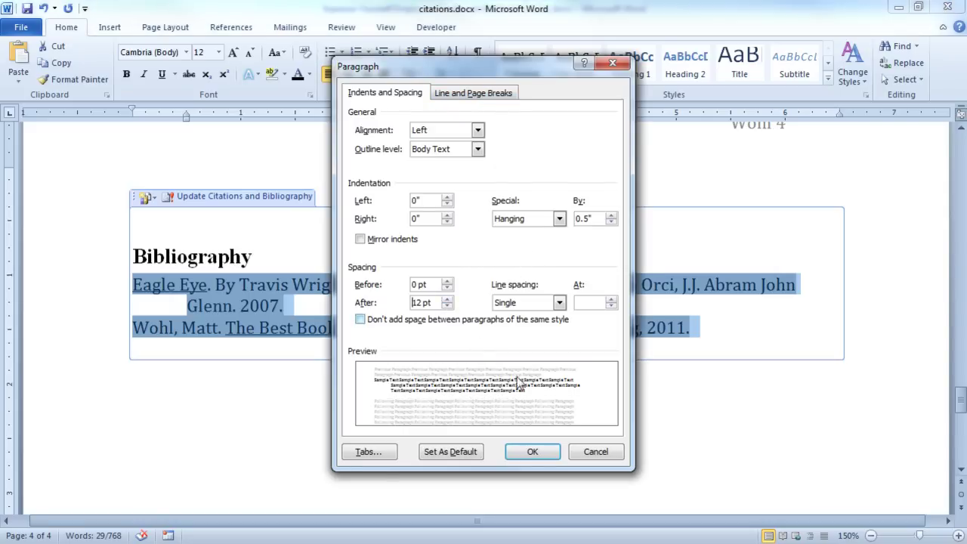
left_click(528, 449)
left_click(376, 309)
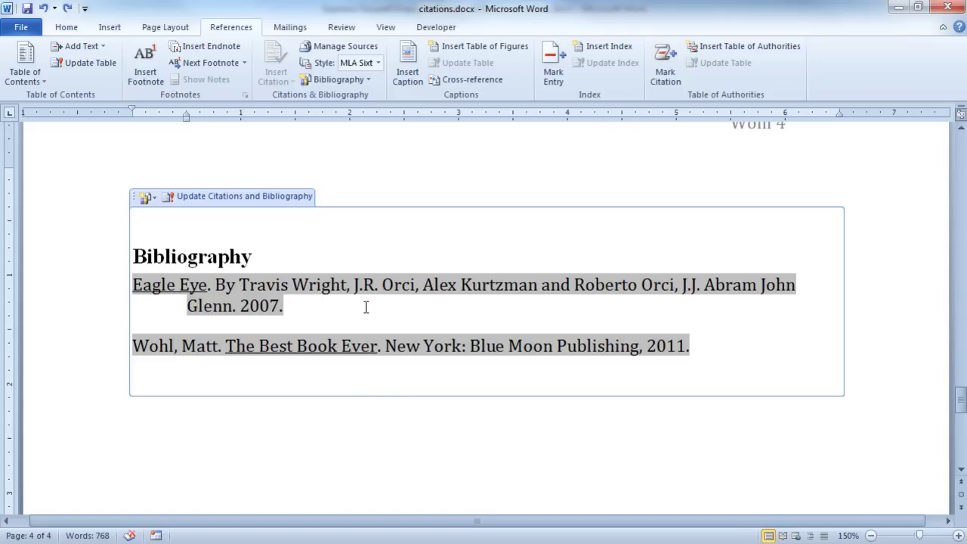
left_click(134, 200)
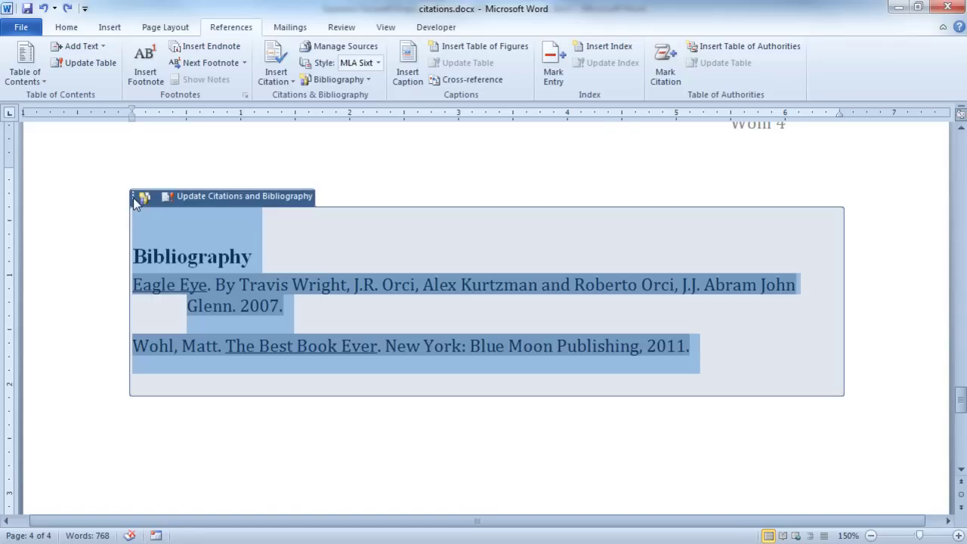
Step: Save the bibliography to the gallery as 'Professional Bibliography' and confirm it appears there
left_click(366, 85)
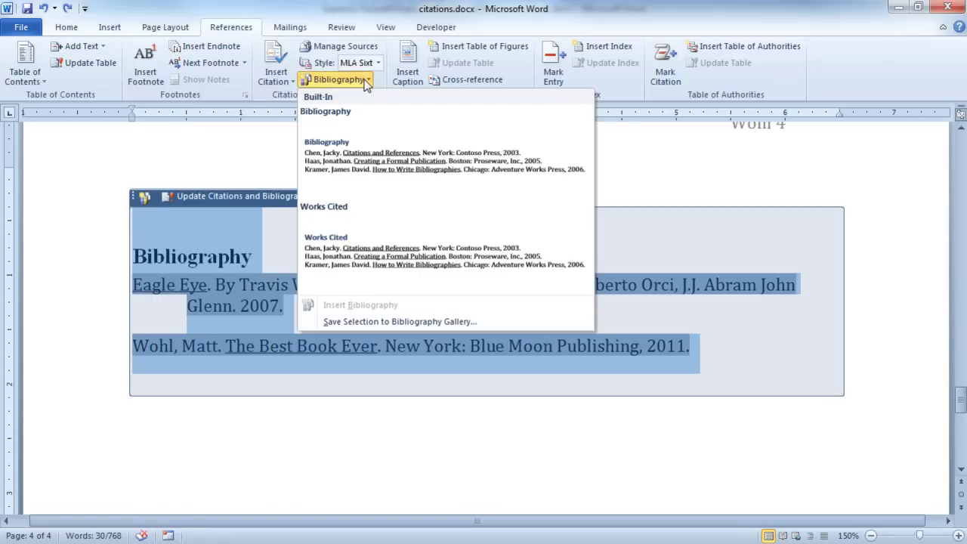
left_click(385, 322)
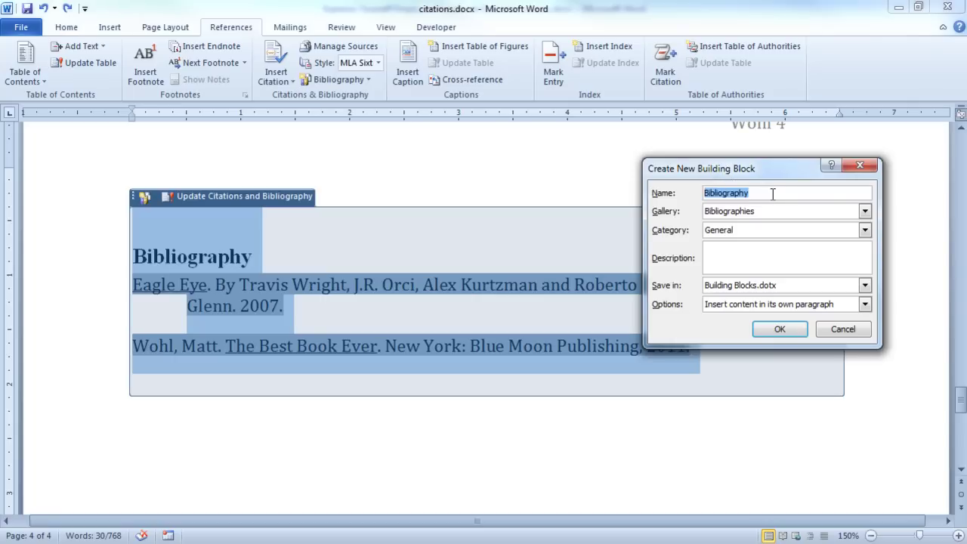
key("BackSpace")
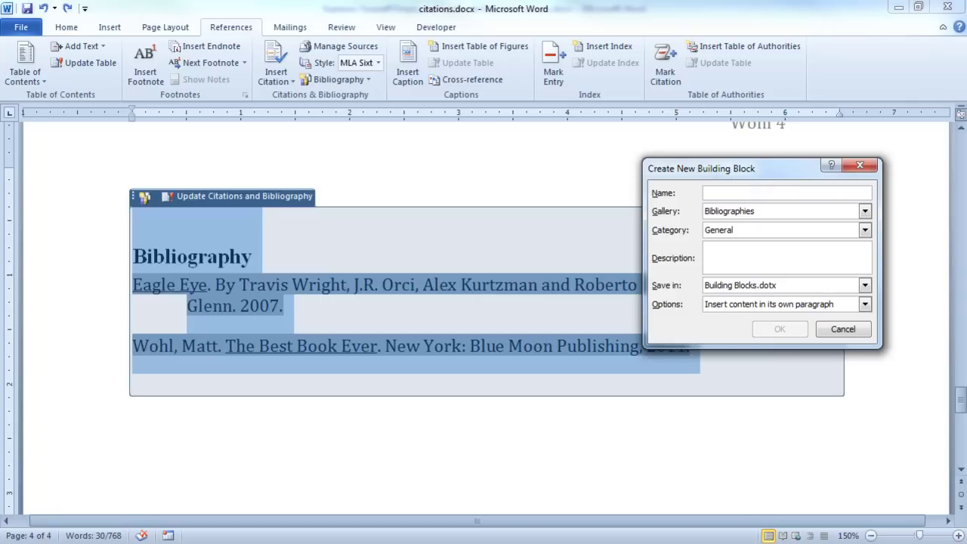
type("Pro")
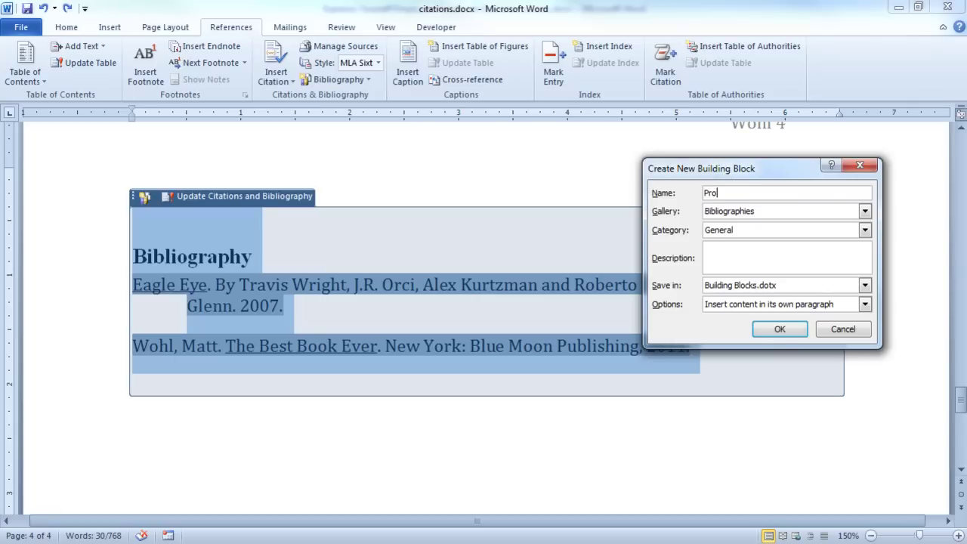
type("fessional B")
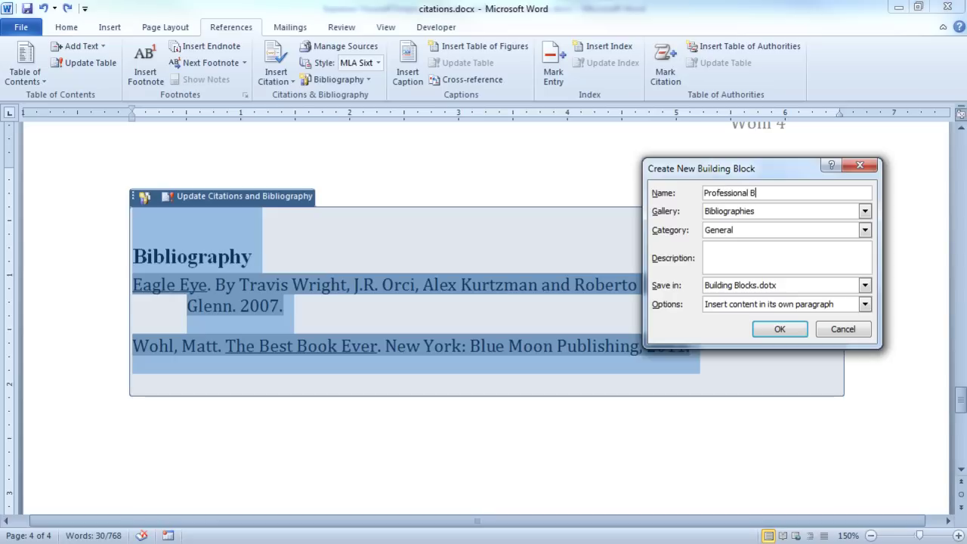
type("ibliography")
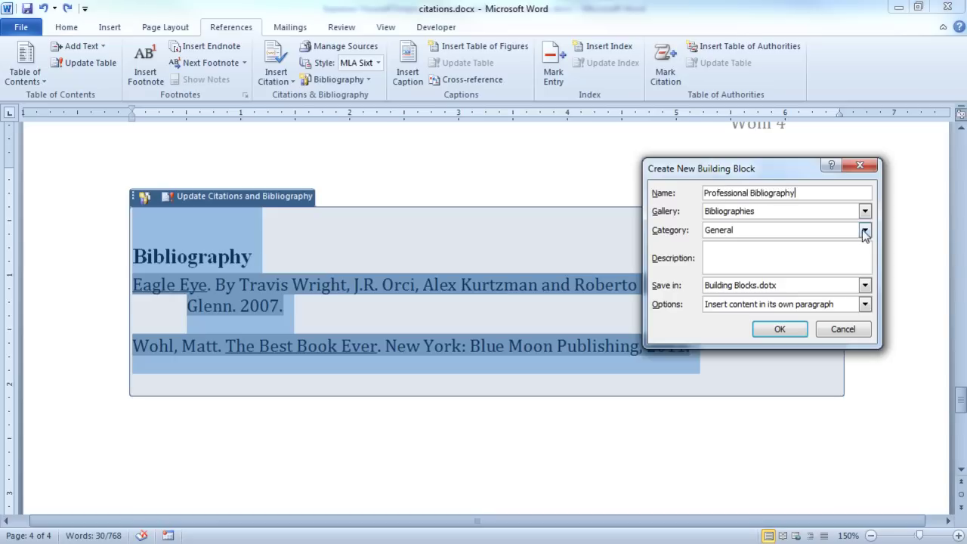
left_click(786, 332)
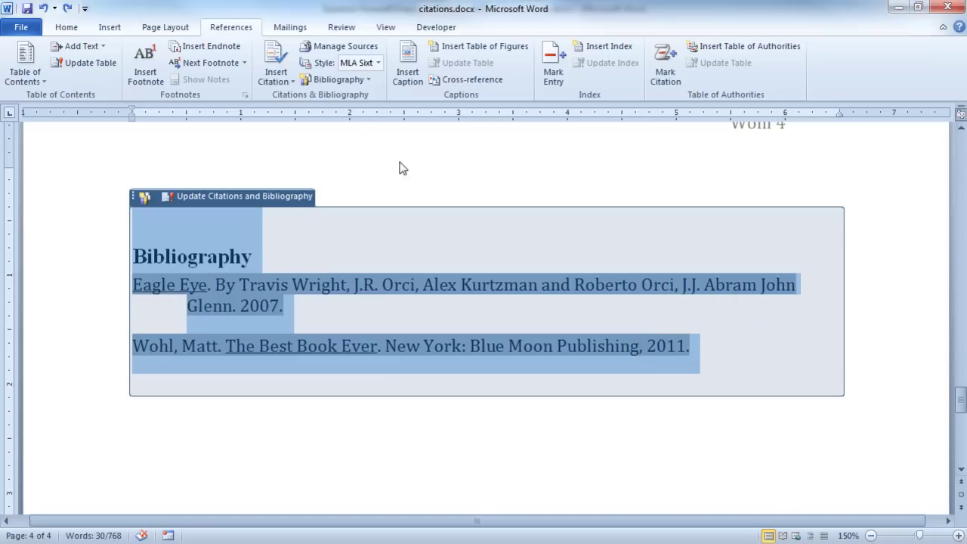
left_click(355, 85)
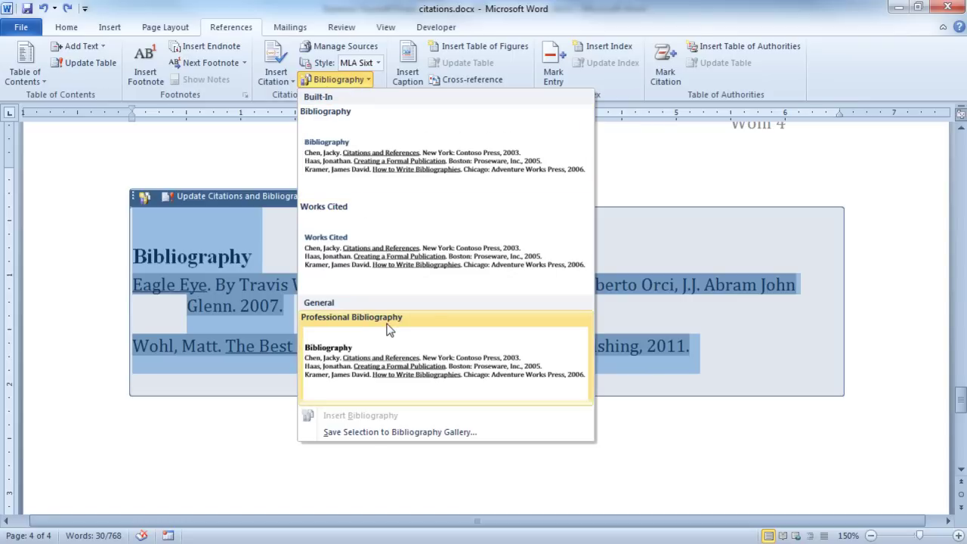
left_click(721, 312)
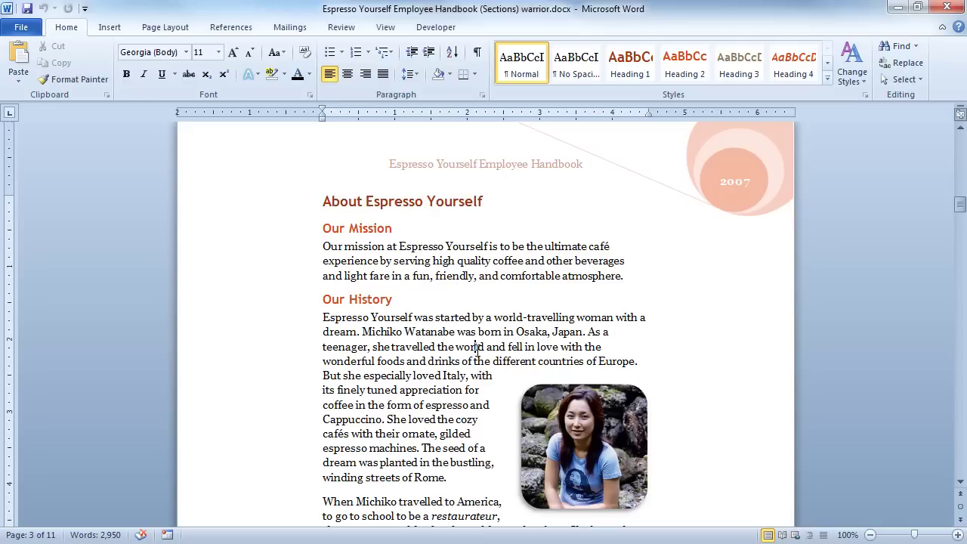
Step: Caption the history photo 'Figure 1' followed by the founder's name and ', CEO'
left_click(576, 434)
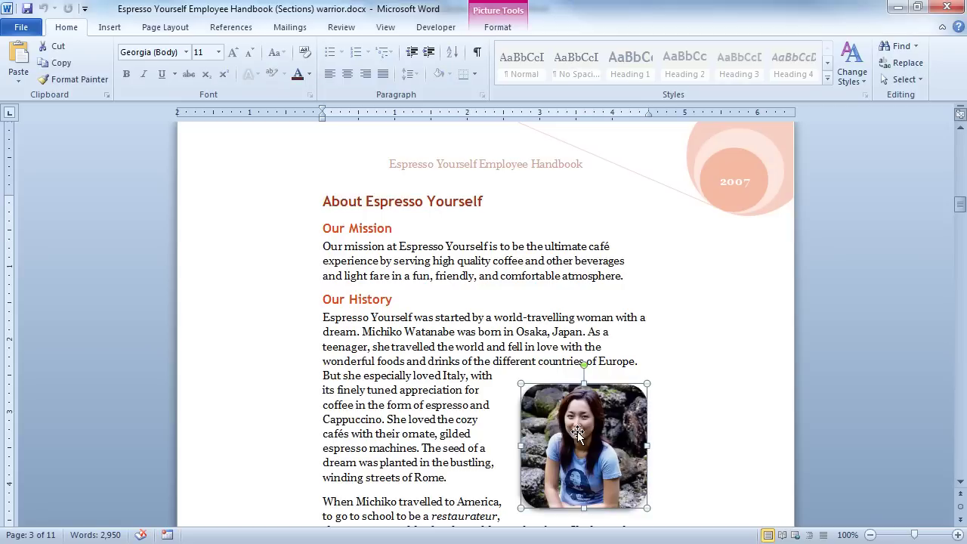
left_click(960, 482)
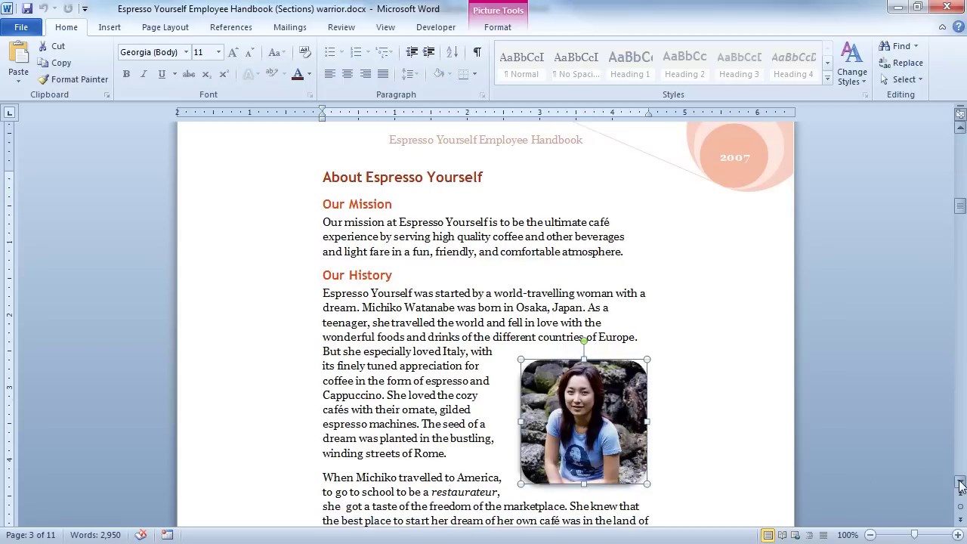
left_click(960, 482)
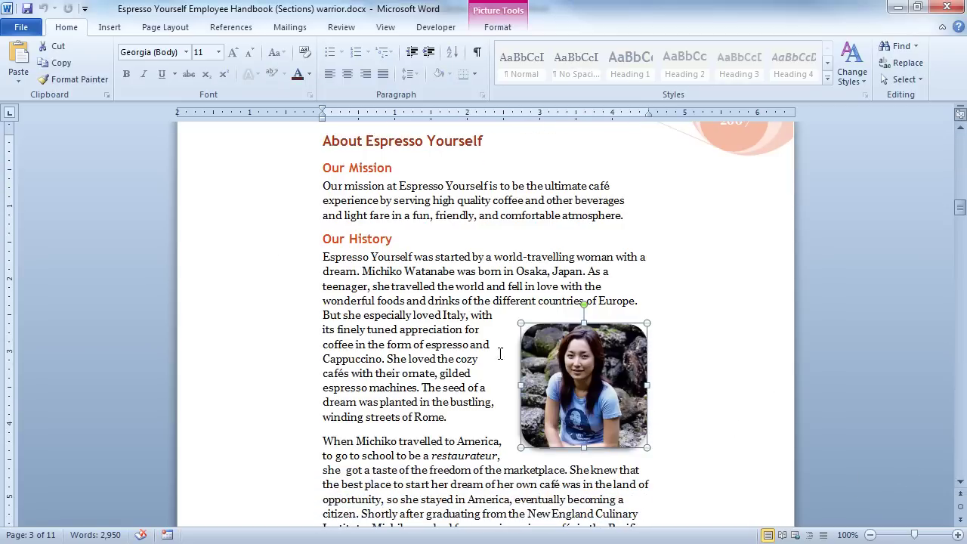
left_click(243, 30)
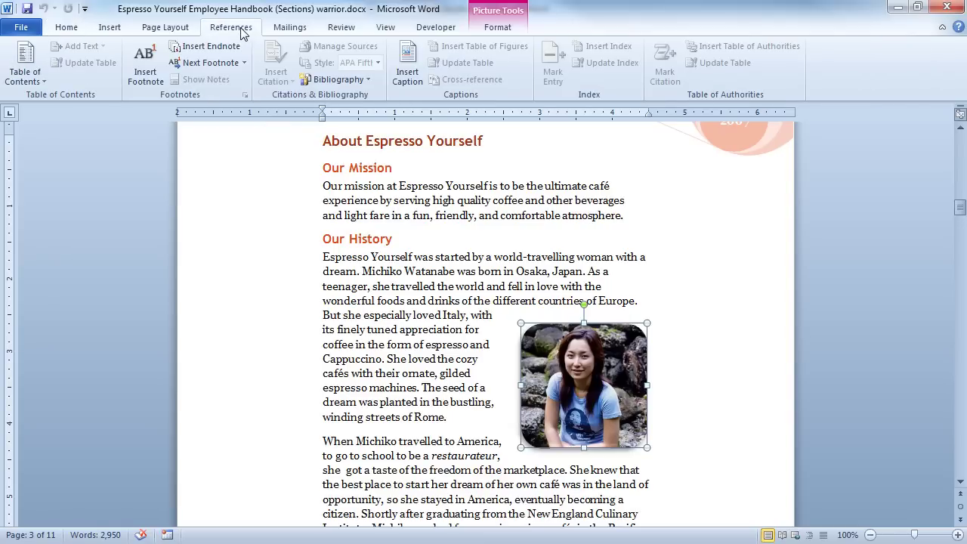
left_click(408, 74)
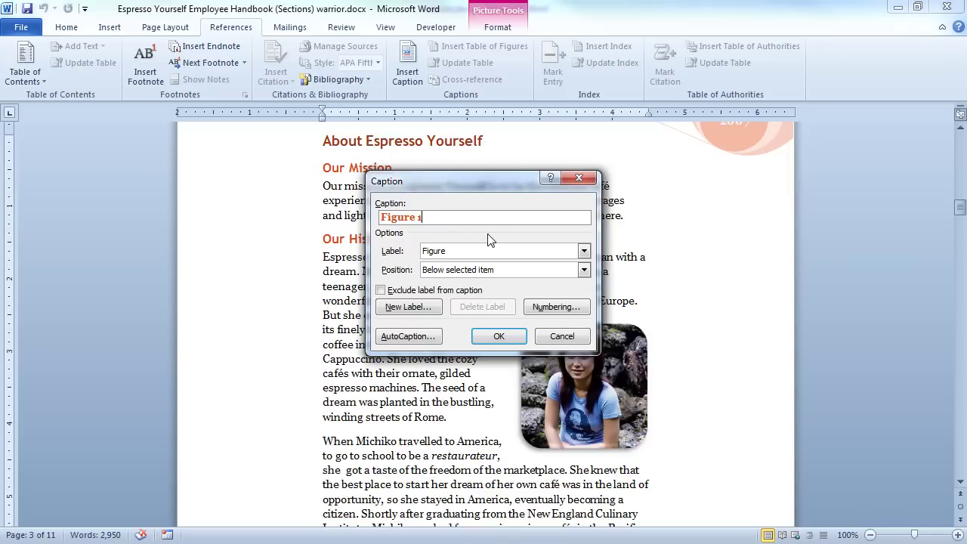
type(": Michiko Watanabe, CE")
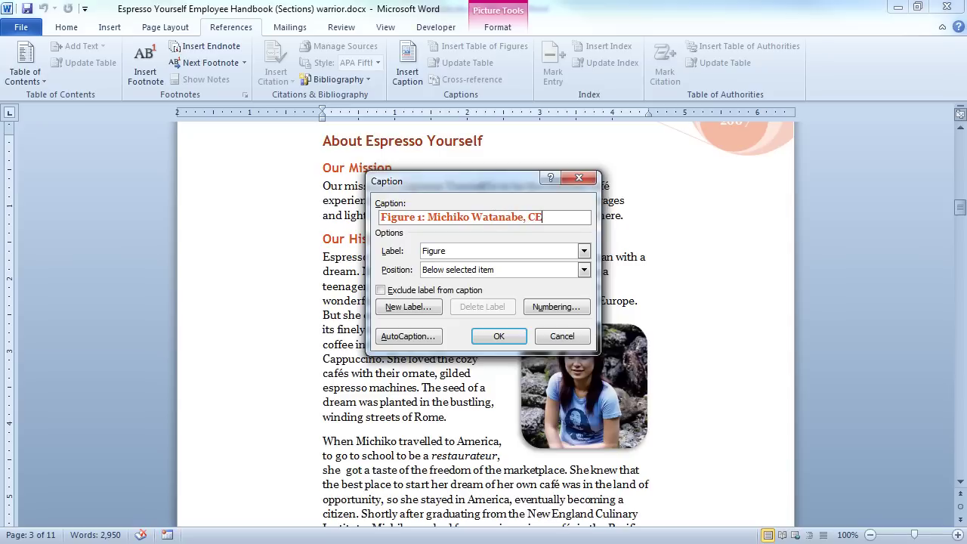
type("O")
left_click(499, 336)
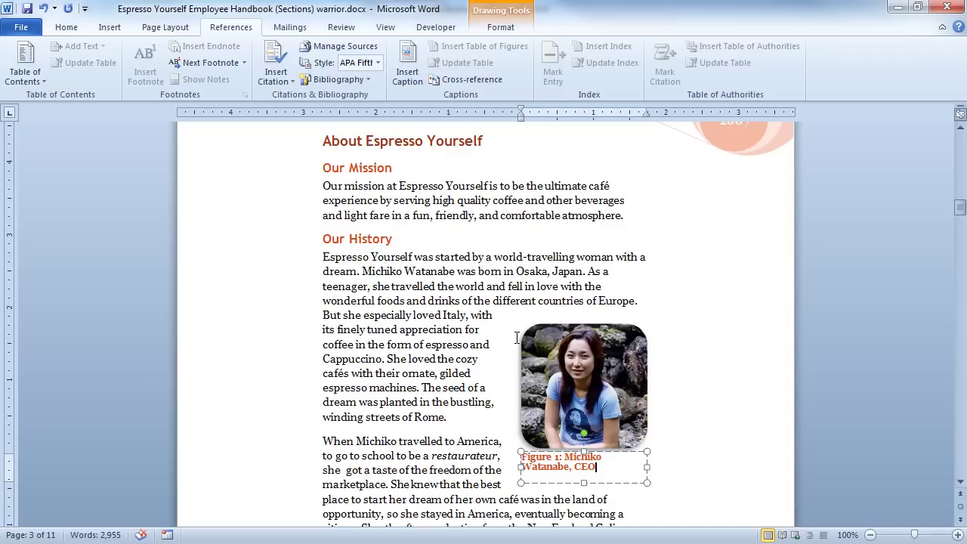
Step: Type '(see' after the founder's name in the History paragraph
left_click(631, 352)
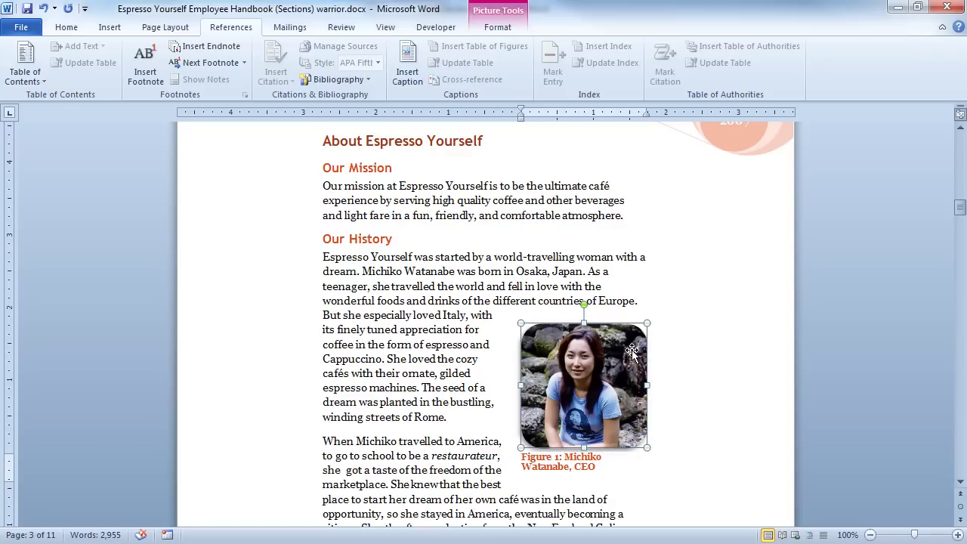
left_click(456, 270)
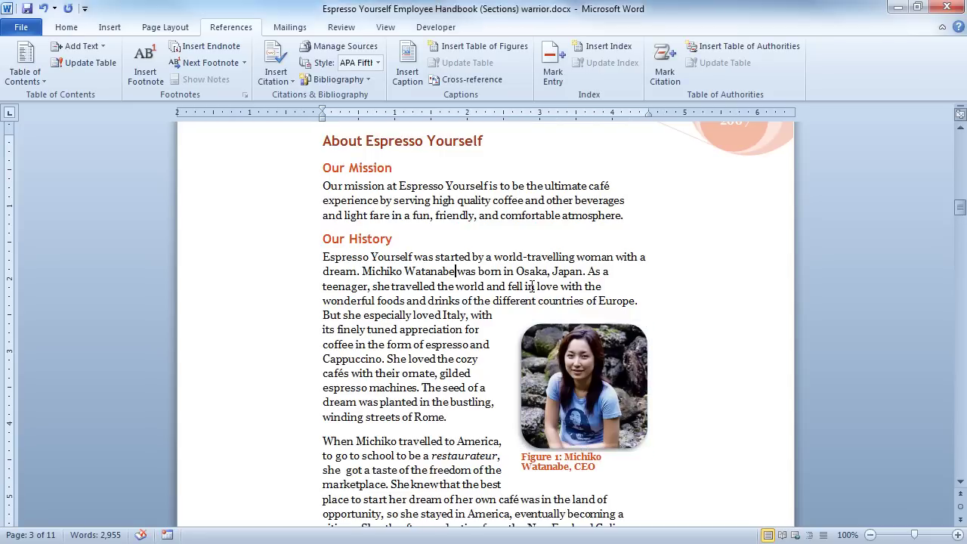
type("(se")
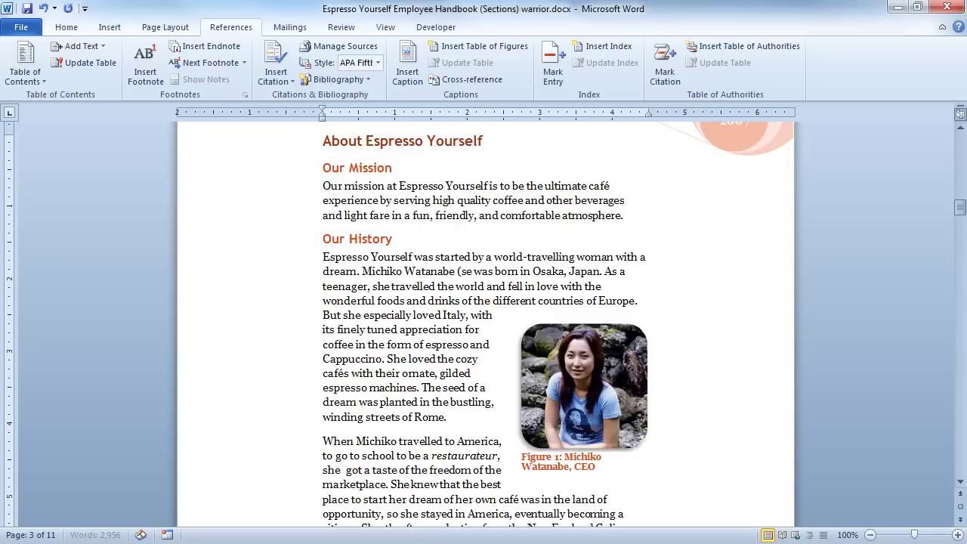
type("e")
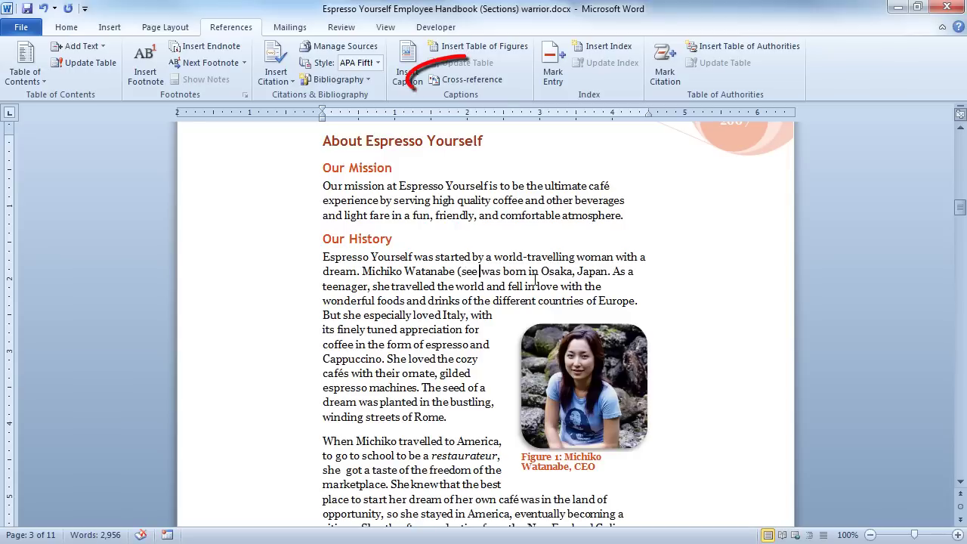
Step: Set up a Figure cross-reference showing only label and number
left_click(472, 79)
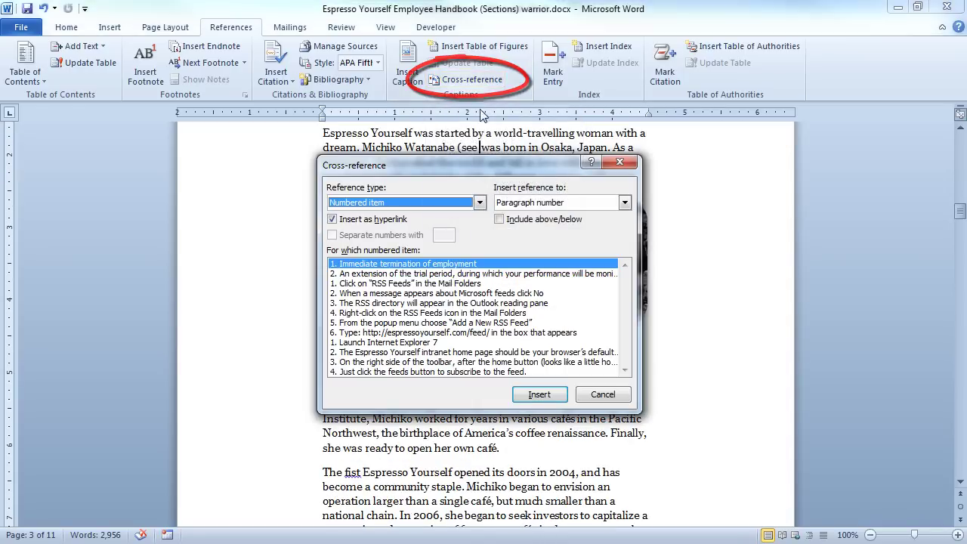
left_click_drag(483, 176, 714, 191)
left_click(688, 221)
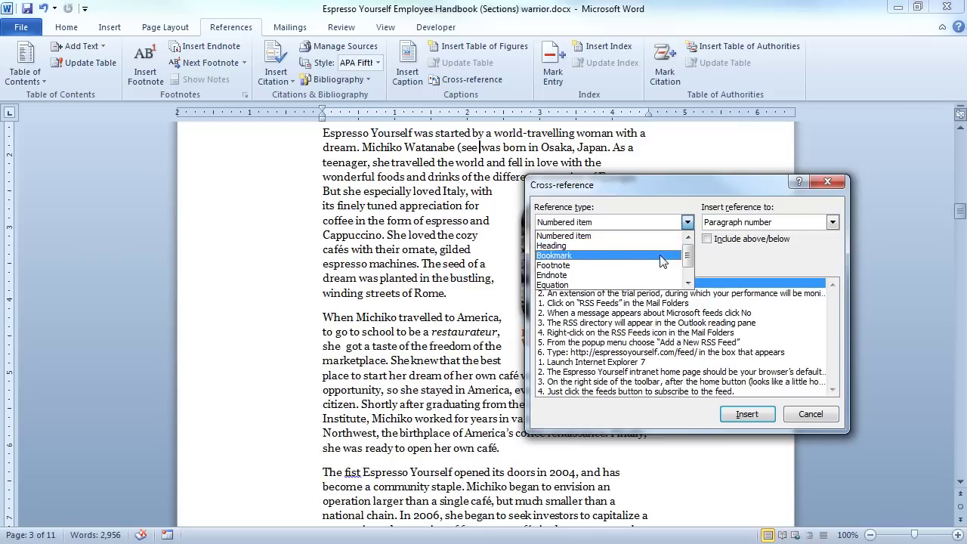
scroll(642, 276, "down", 2)
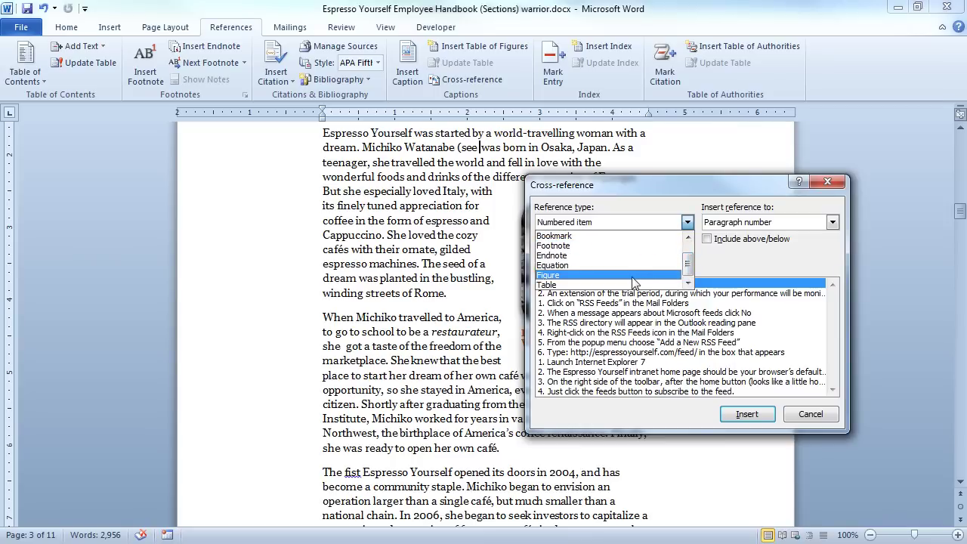
left_click(635, 275)
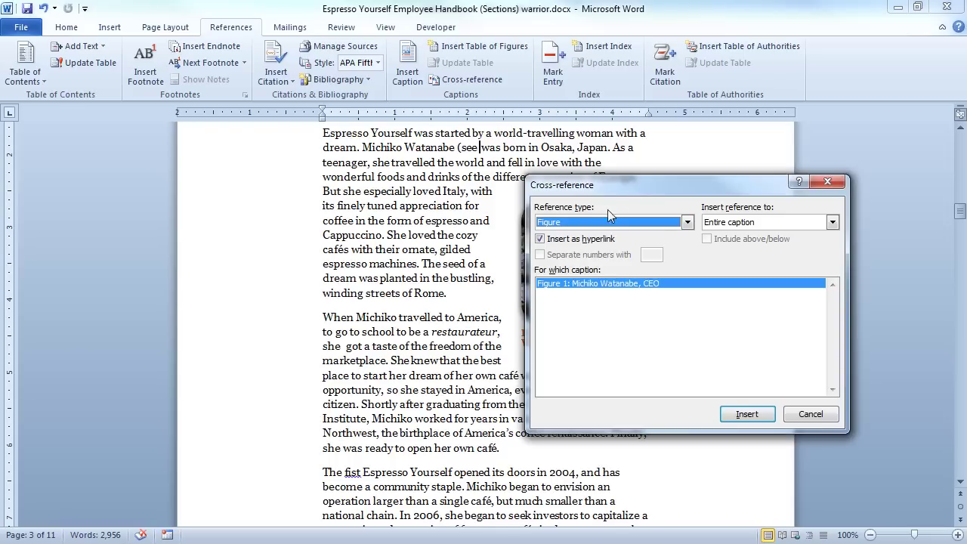
left_click(833, 224)
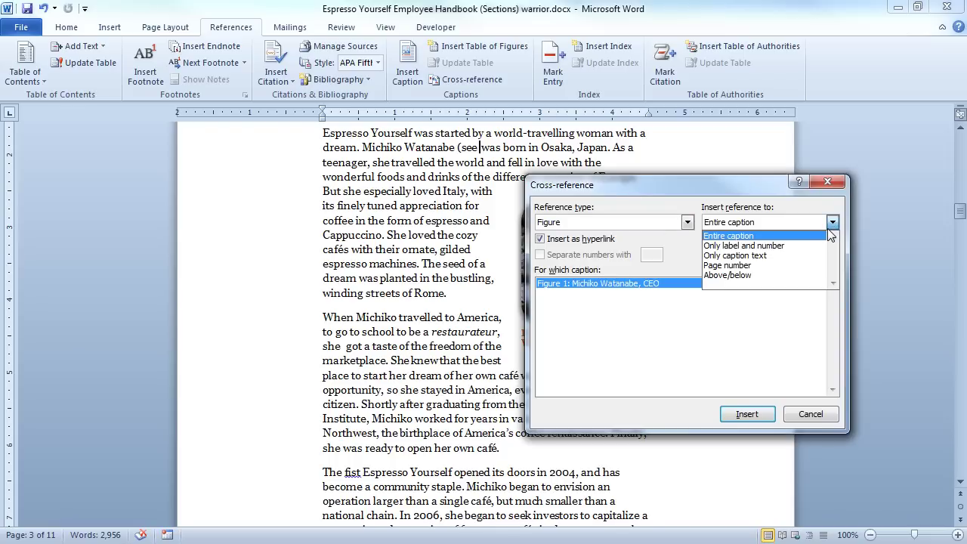
left_click(819, 245)
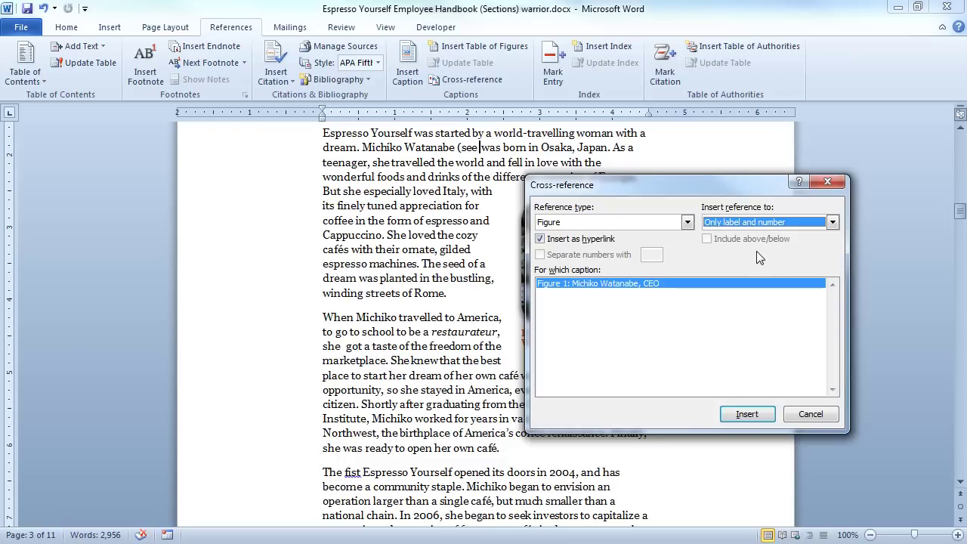
Step: Insert the Figure 1 cross-reference, then type 'on page' after it
left_click(752, 418)
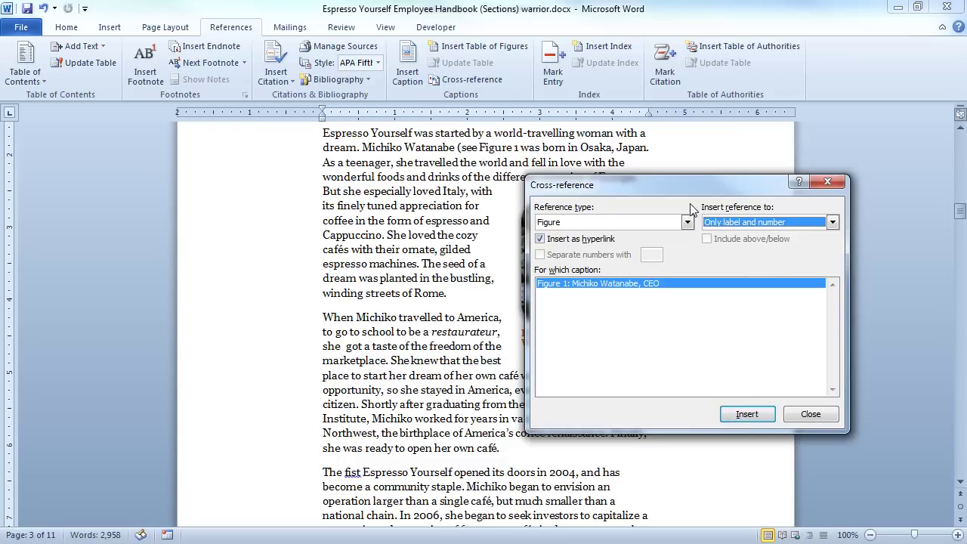
left_click(520, 147)
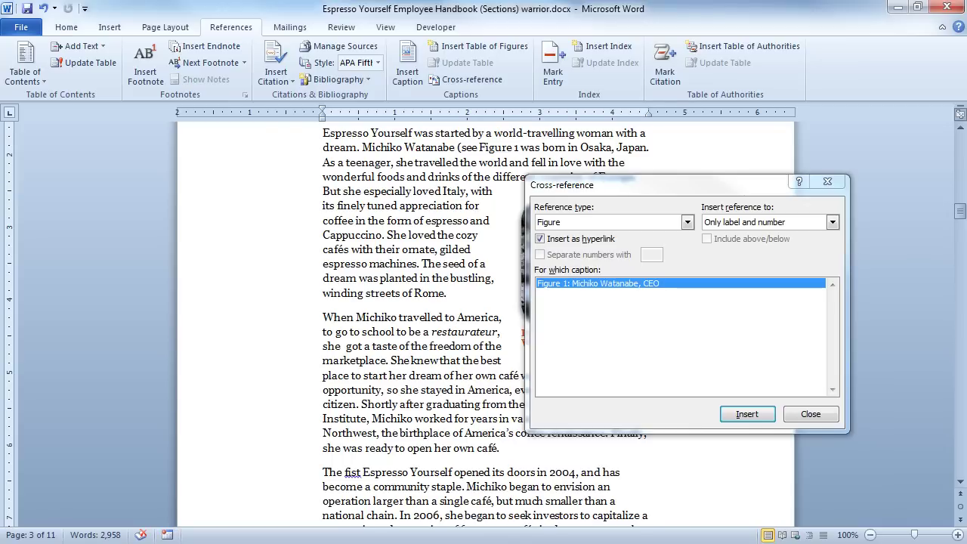
type("on page")
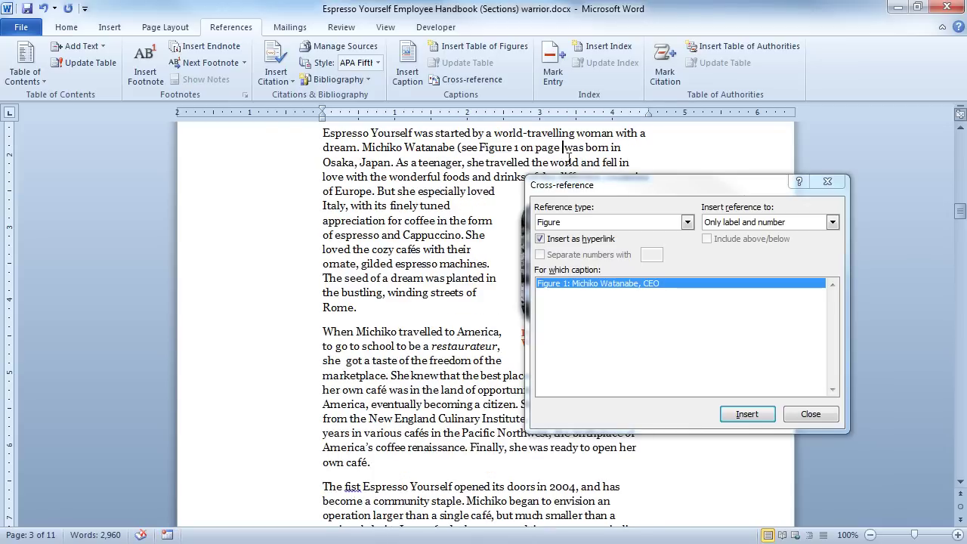
Step: Add a page-number cross-reference to Figure 1 and close the sentence with ')'
left_click(832, 222)
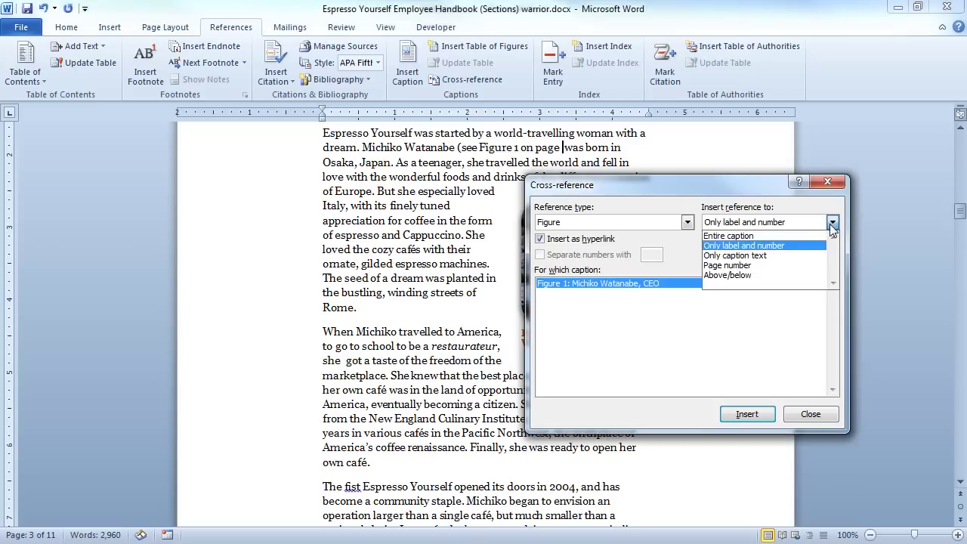
left_click(806, 266)
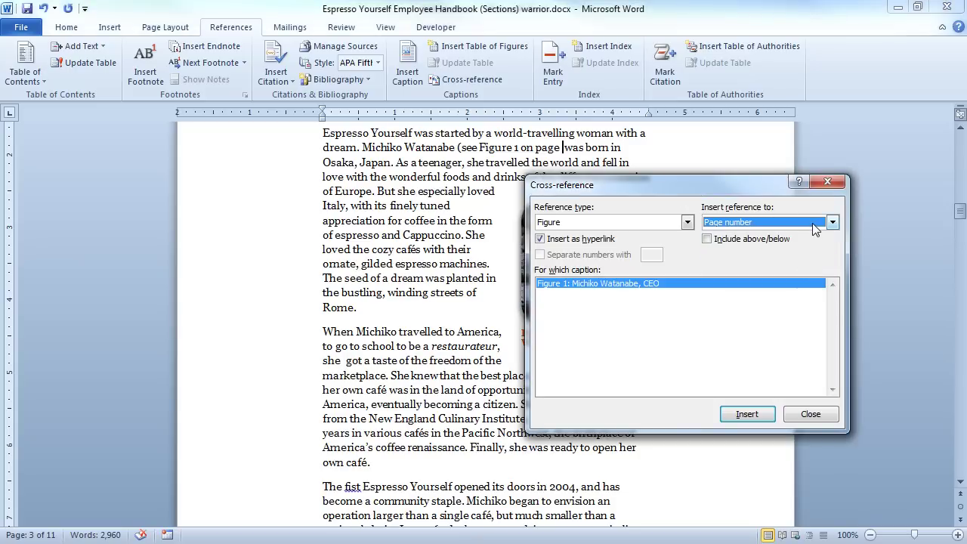
left_click(744, 417)
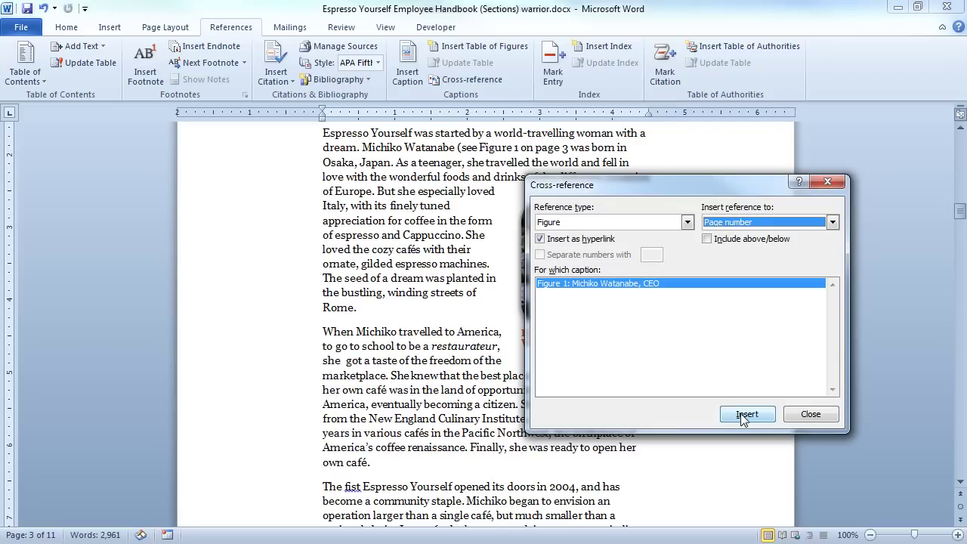
left_click(809, 416)
type(")")
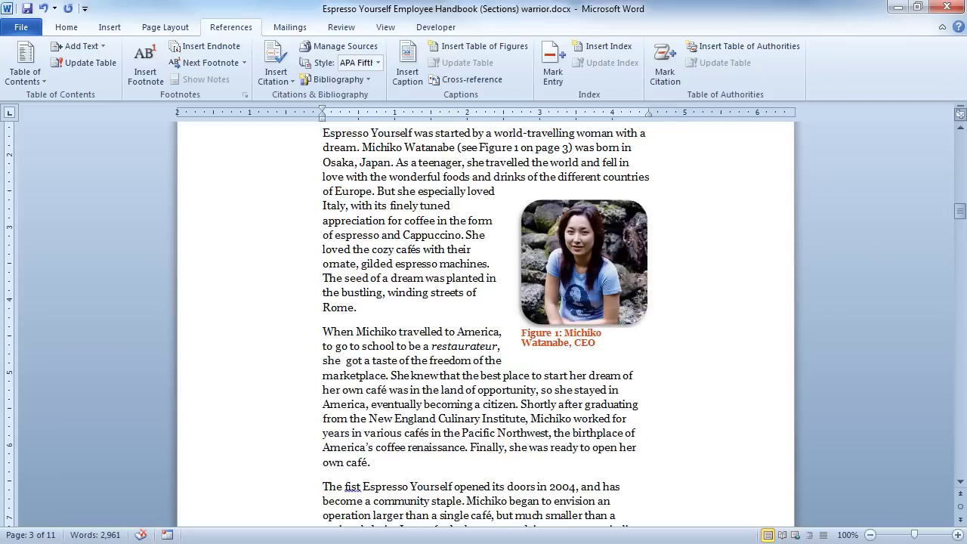